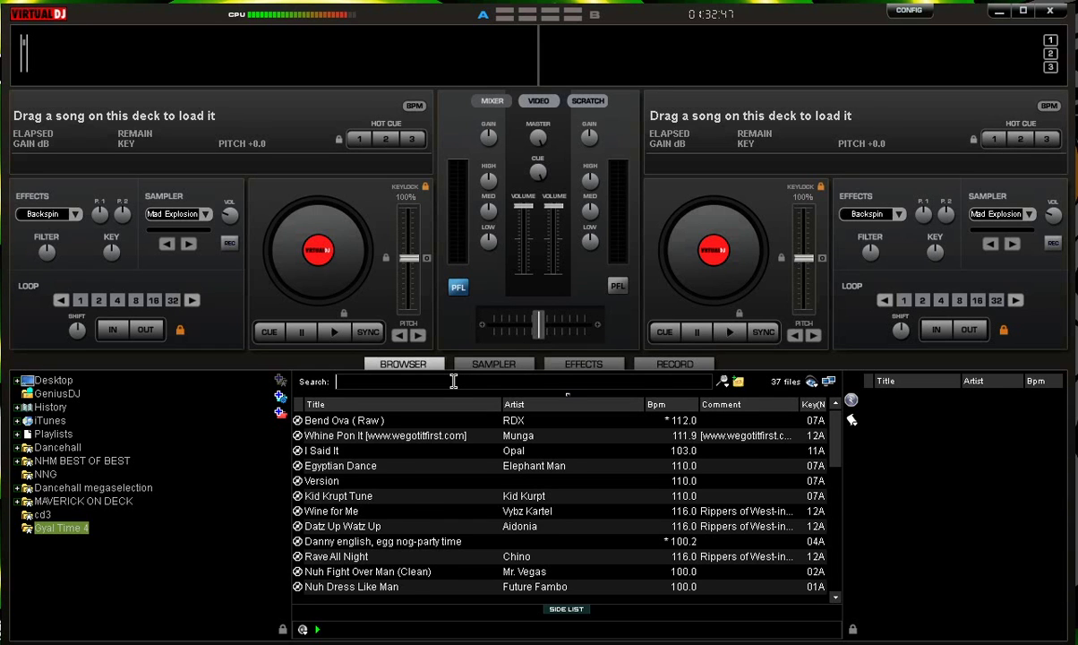
Step: Search the library for "leh", load the N.O.R.E. track Lehhhgooo onto deck A and set its pitch to +10.0
text(leh)
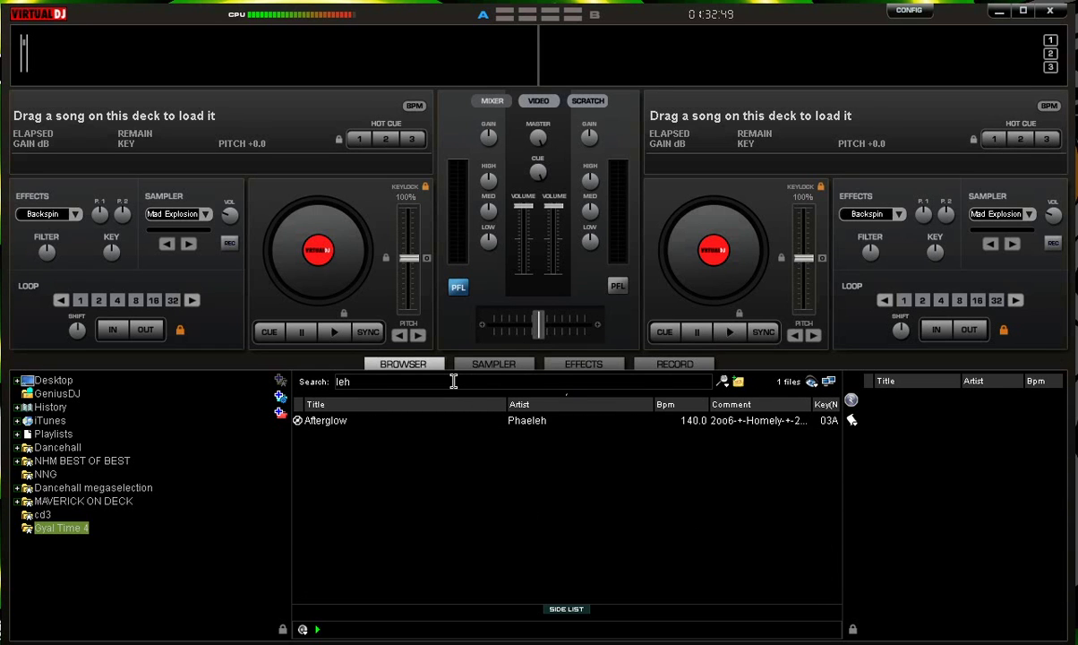
drag(439, 426, 318, 251)
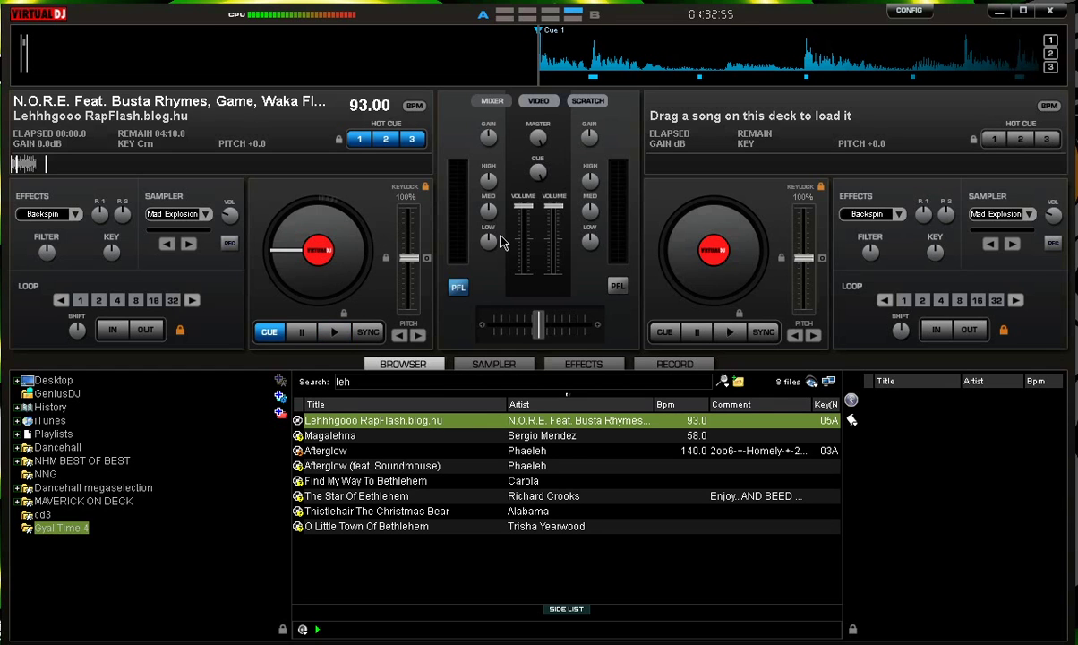
key(plus)
key(plus)
key(plus)
key(plus)
key(plus)
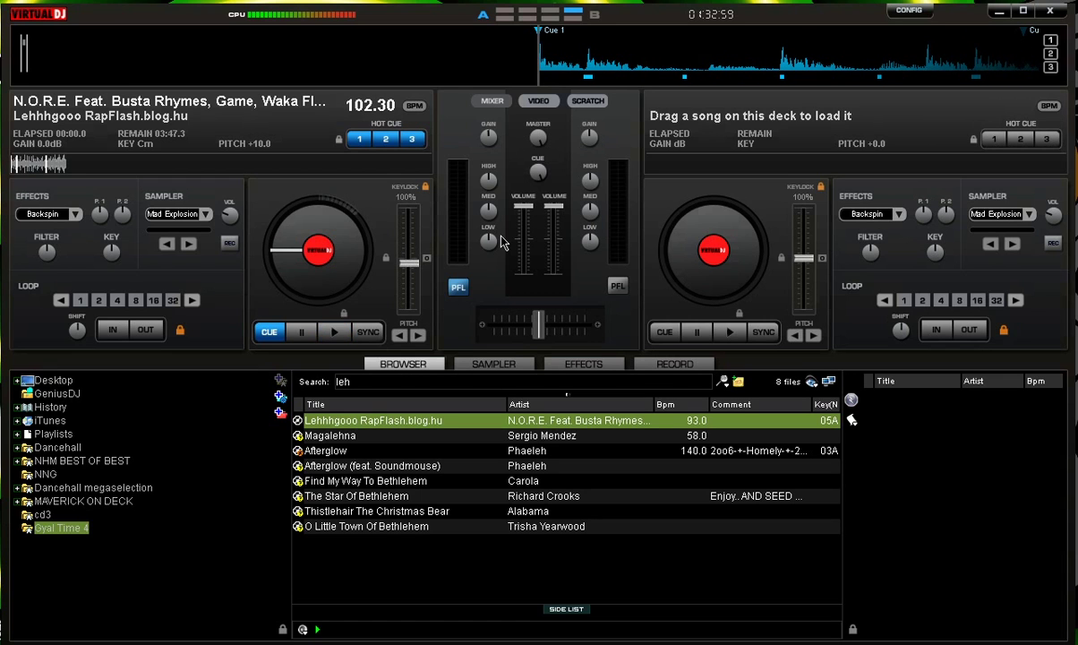
Step: Clear the track search text
key(BackSpace)
key(BackSpace)
key(BackSpace)
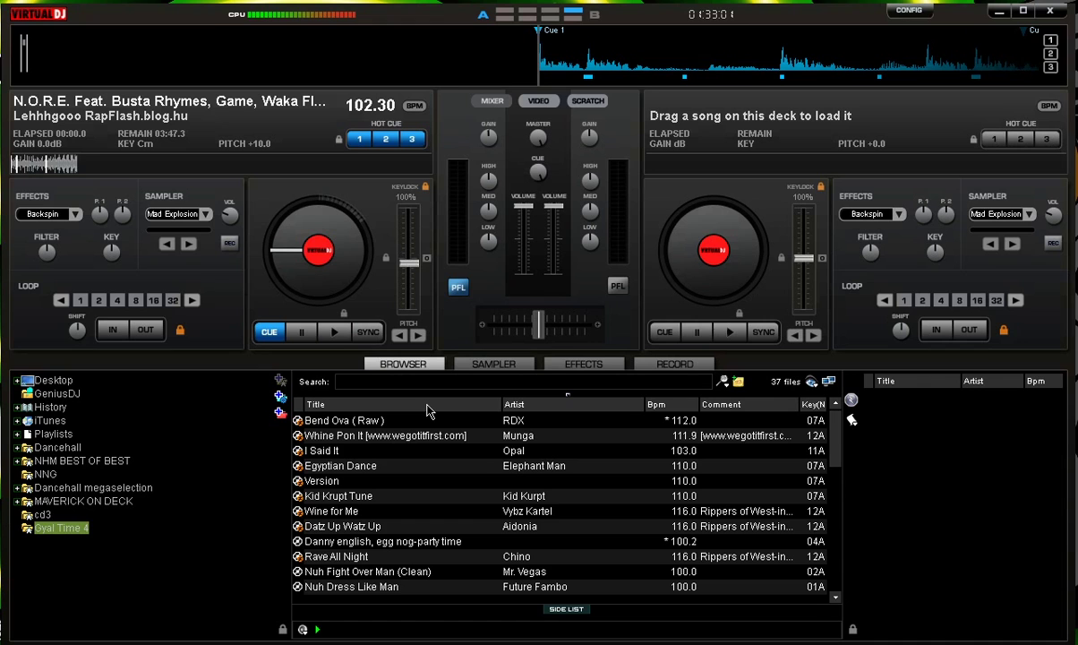
text(m)
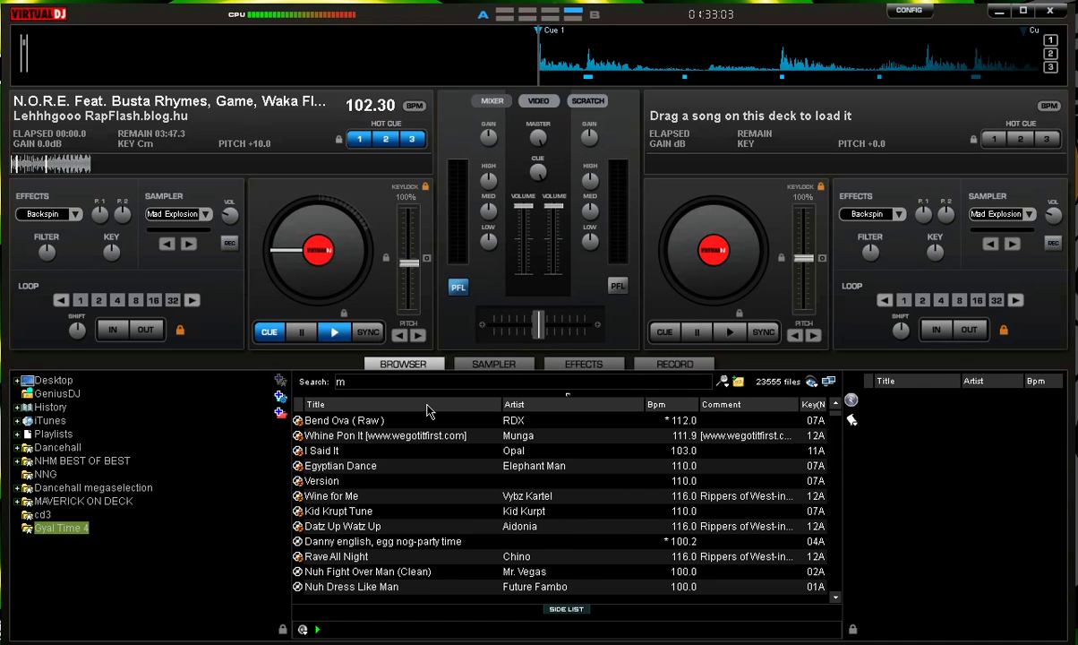
text(ou)
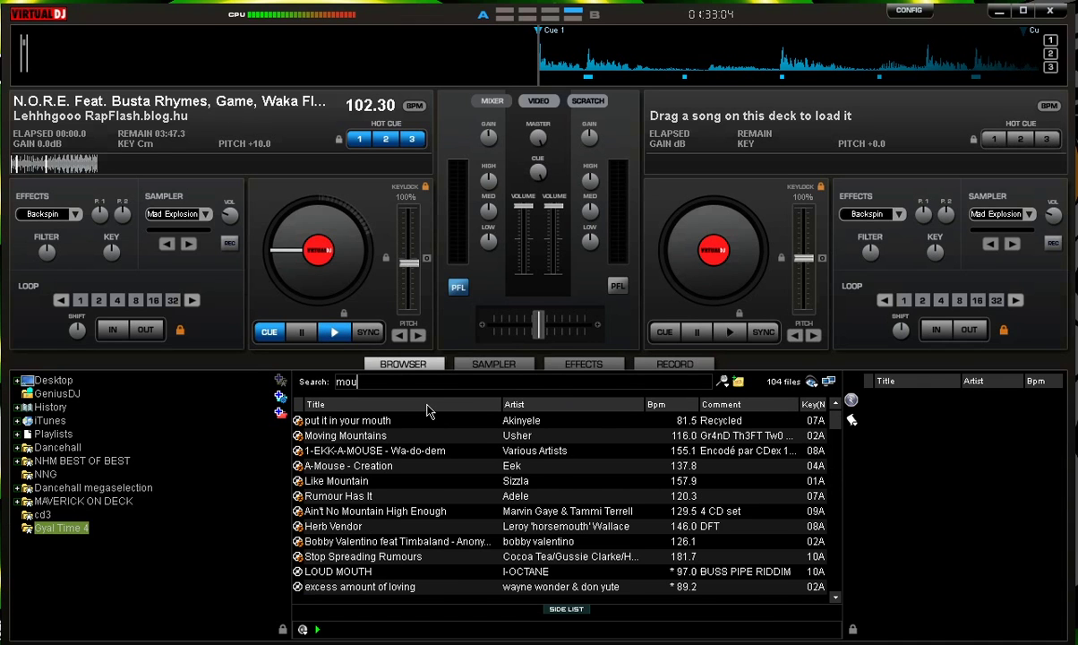
key(BackSpace)
key(BackSpace)
key(BackSpace)
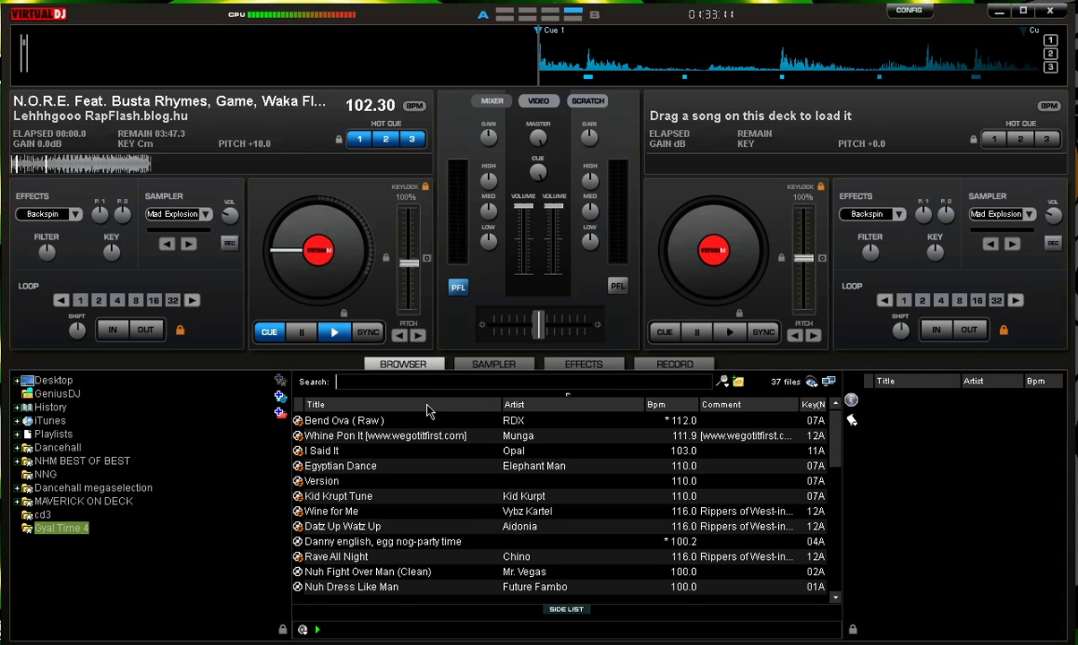
Step: Search the library for "popca" and load Popcaan's track Clean onto deck B
text(pop)
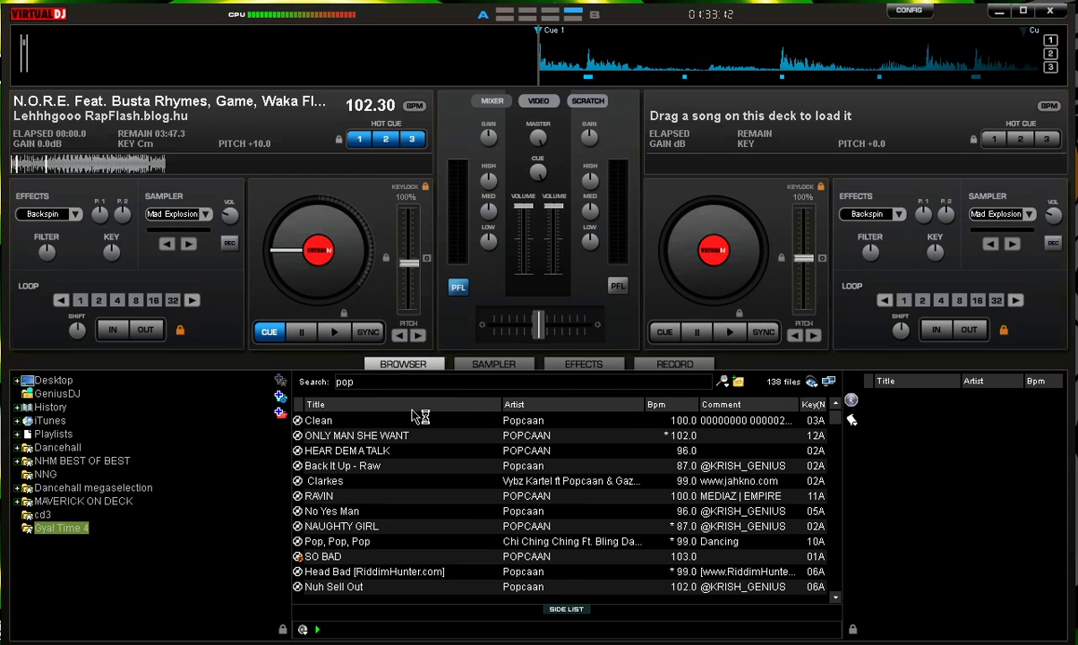
text(ca)
drag(409, 421, 768, 219)
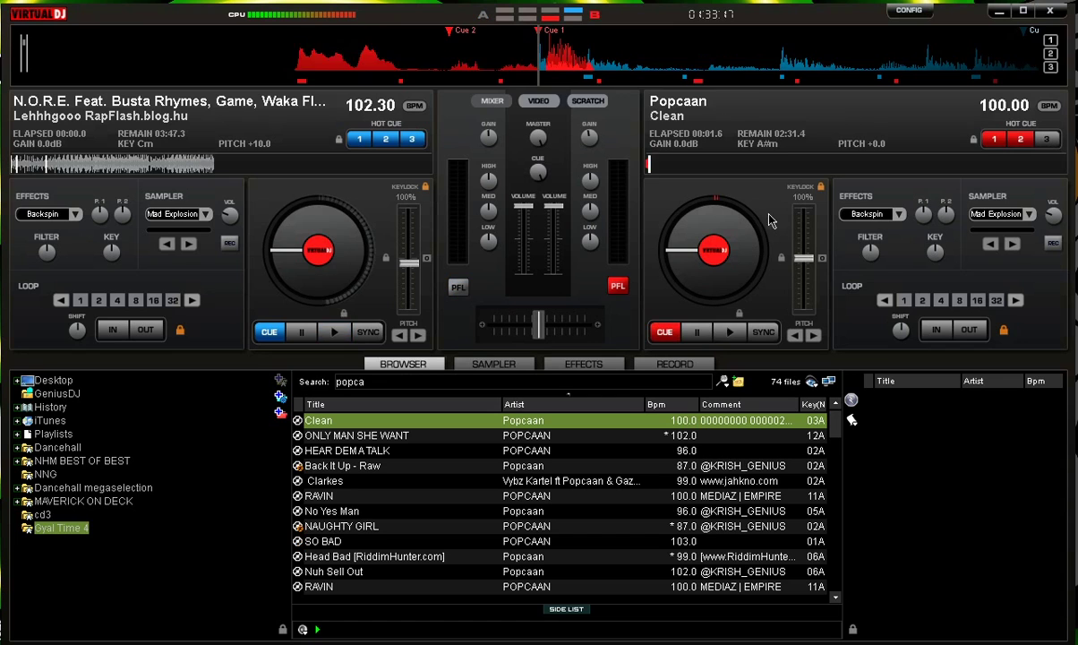
Step: Sync deck B's tempo to deck A at 102.30 BPM and make deck A the active deck
click(92, 277)
key(Tab)
key(Return)
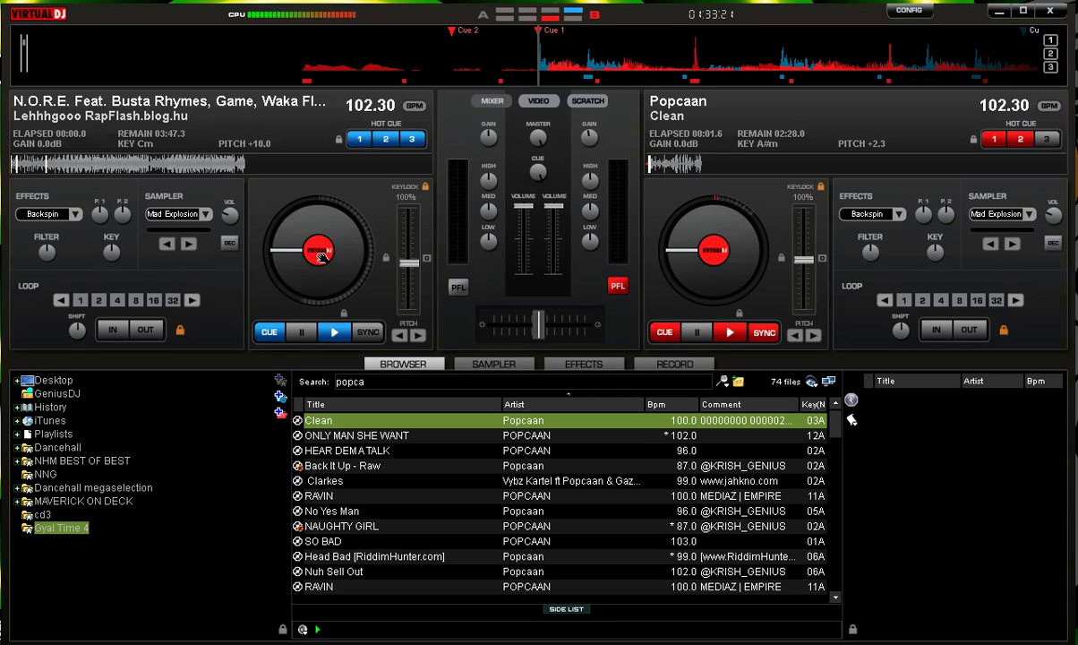
key(Tab)
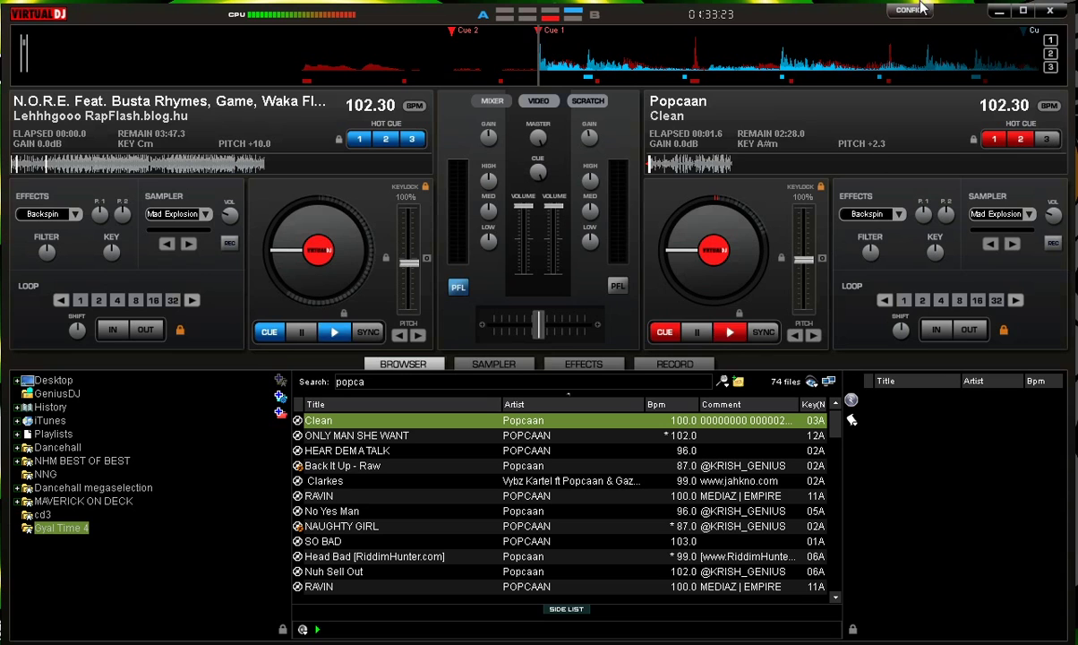
Step: Open the mapper settings and select the fourth Keyboard mapping
click(910, 13)
click(909, 11)
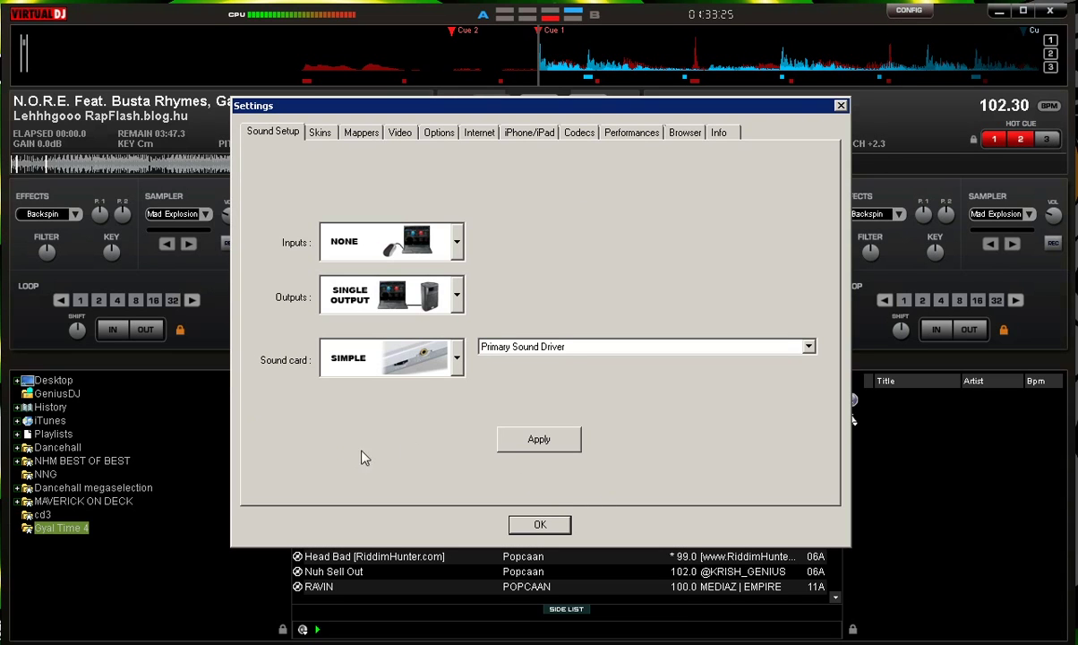
click(360, 134)
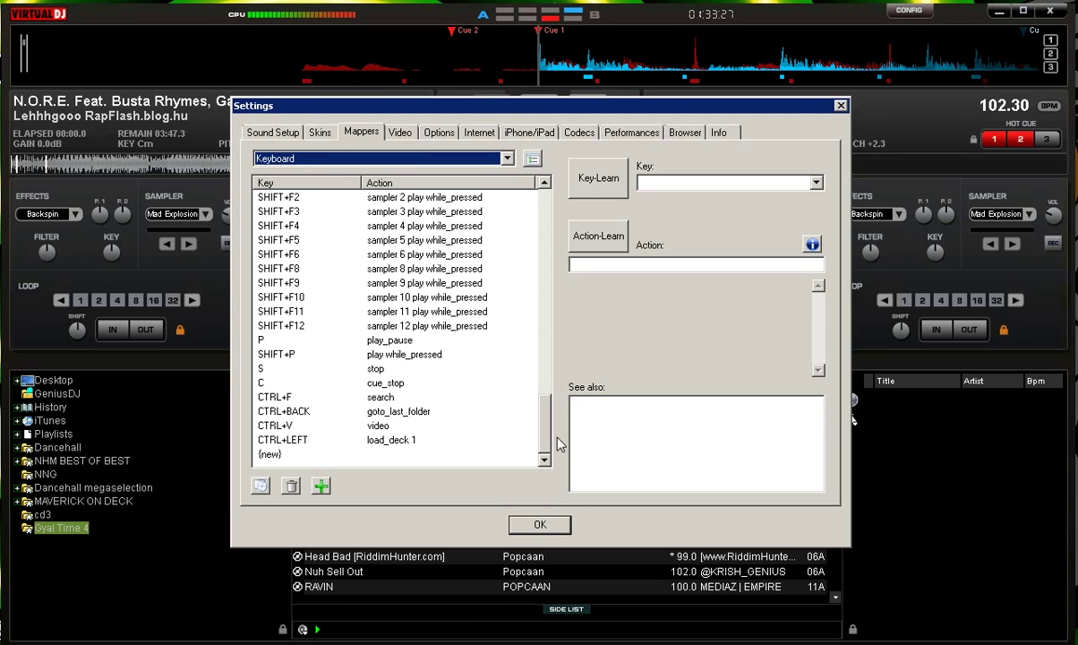
click(507, 160)
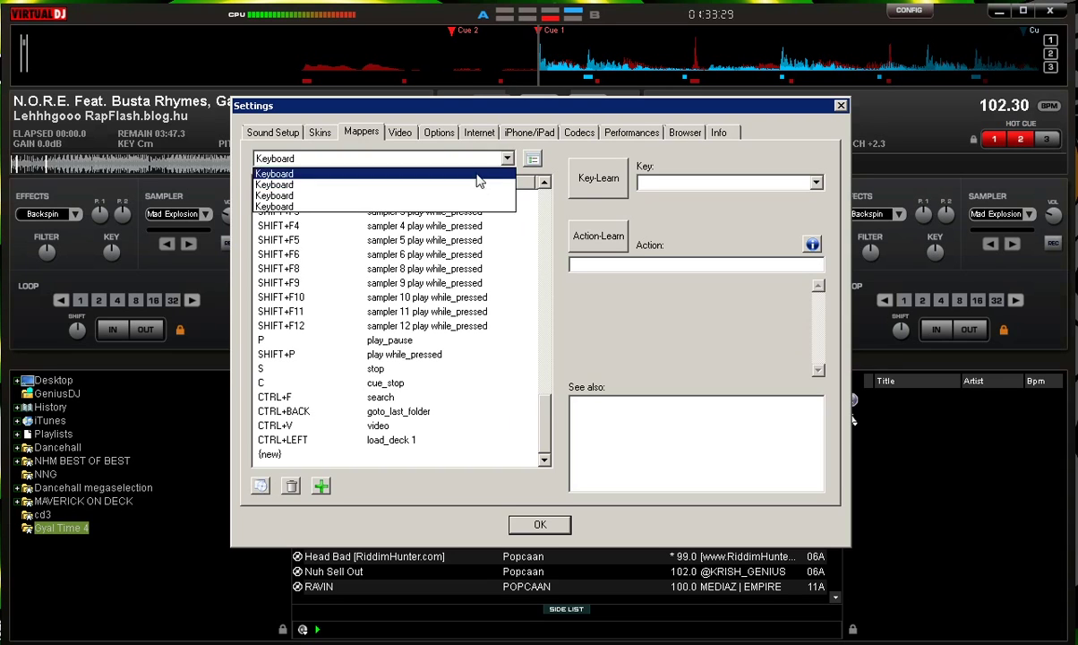
click(452, 207)
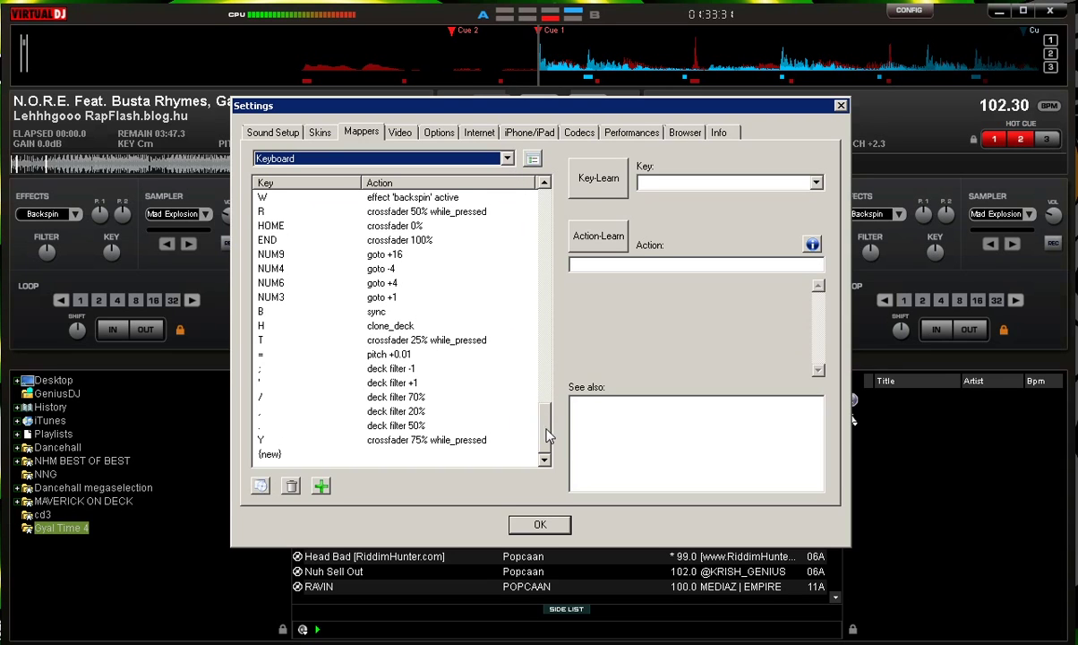
Step: Review the keyboard mapping list, inspect the action assigned to the R key, and close the settings
drag(547, 433, 547, 426)
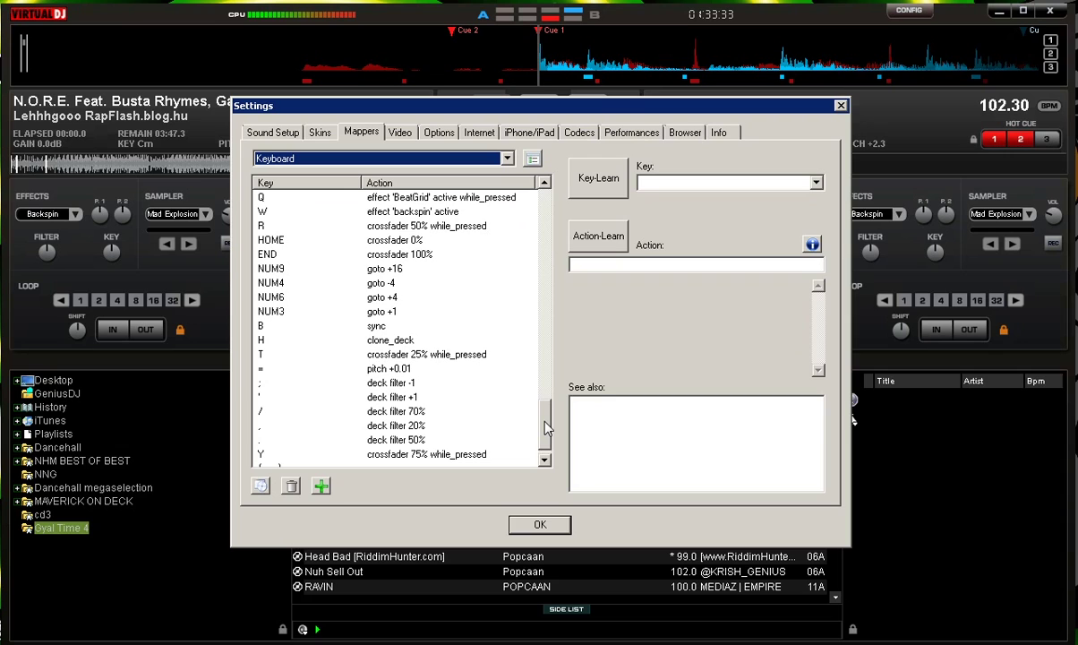
drag(547, 430, 547, 446)
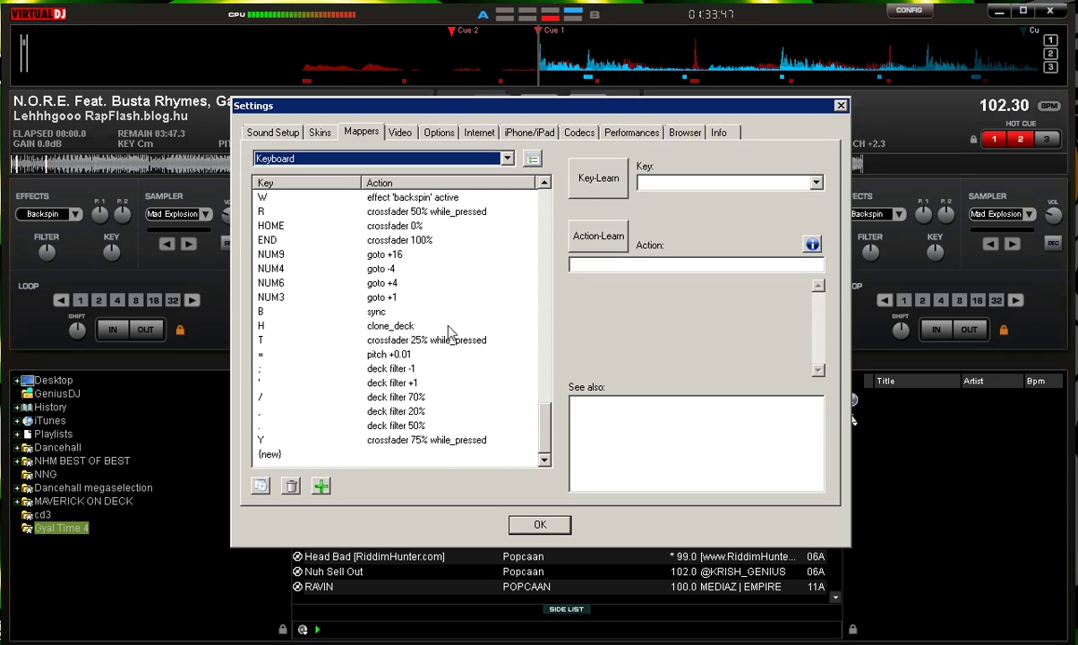
drag(546, 438, 542, 416)
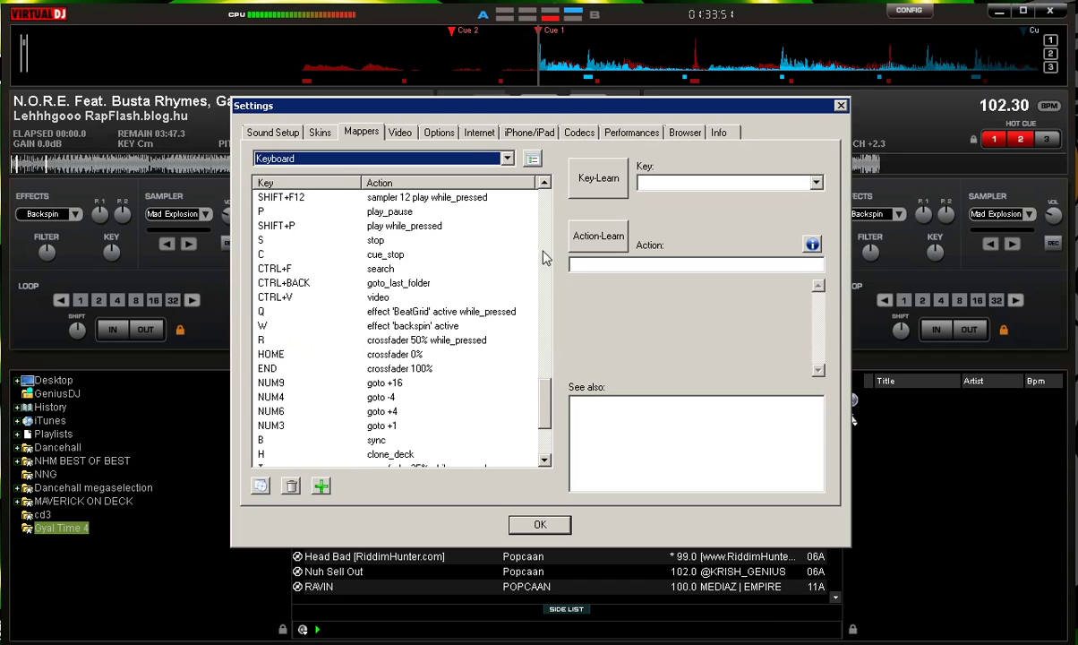
drag(431, 101, 437, 96)
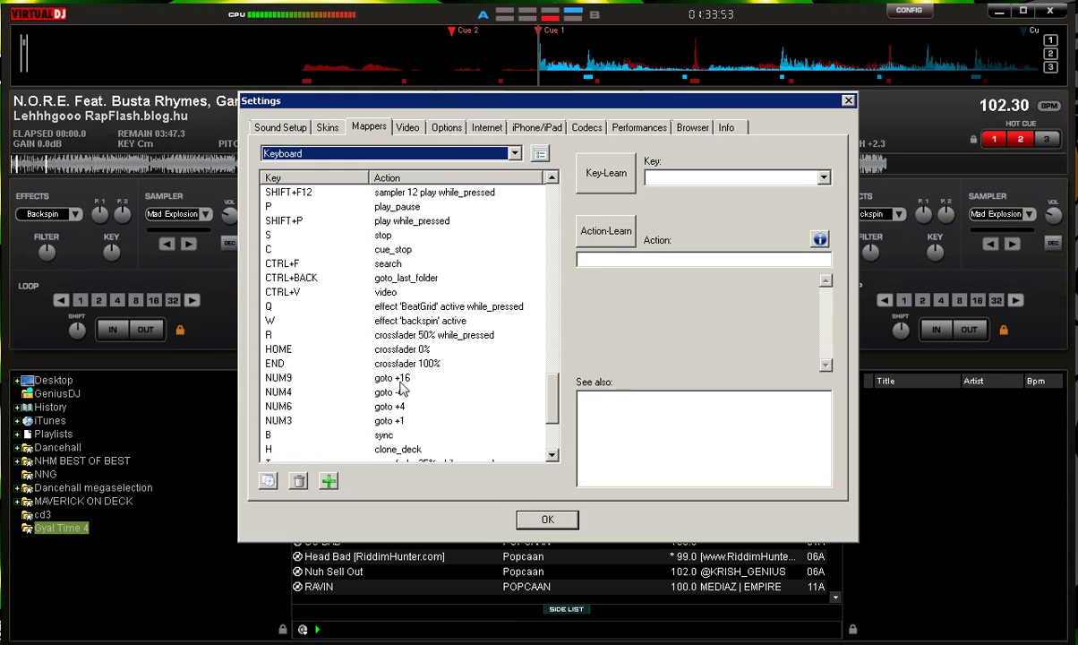
click(274, 336)
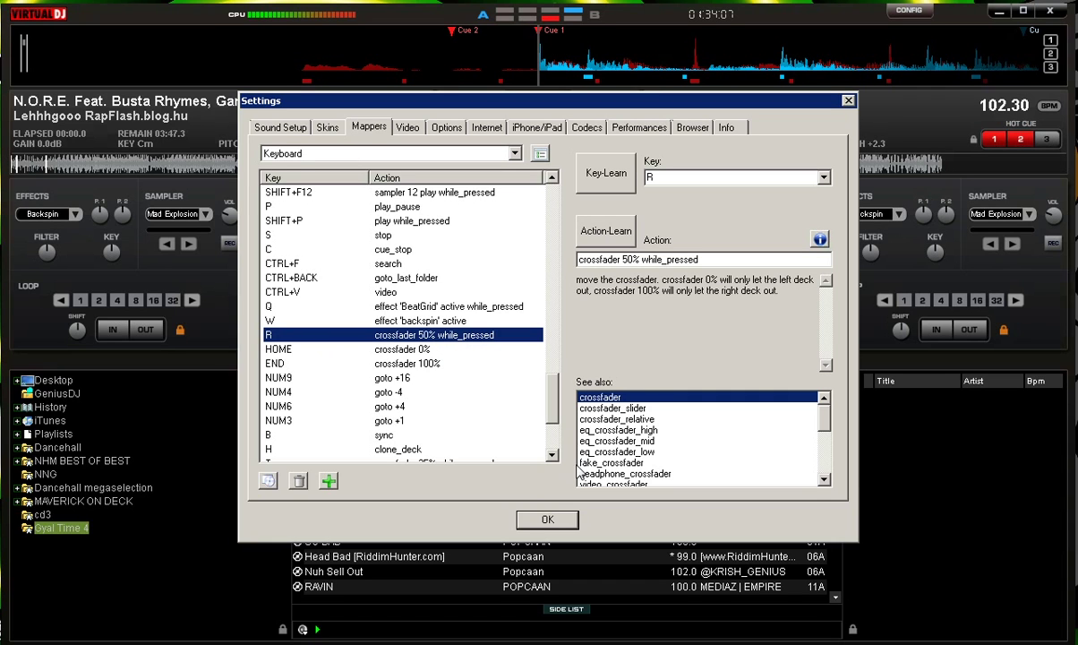
click(547, 521)
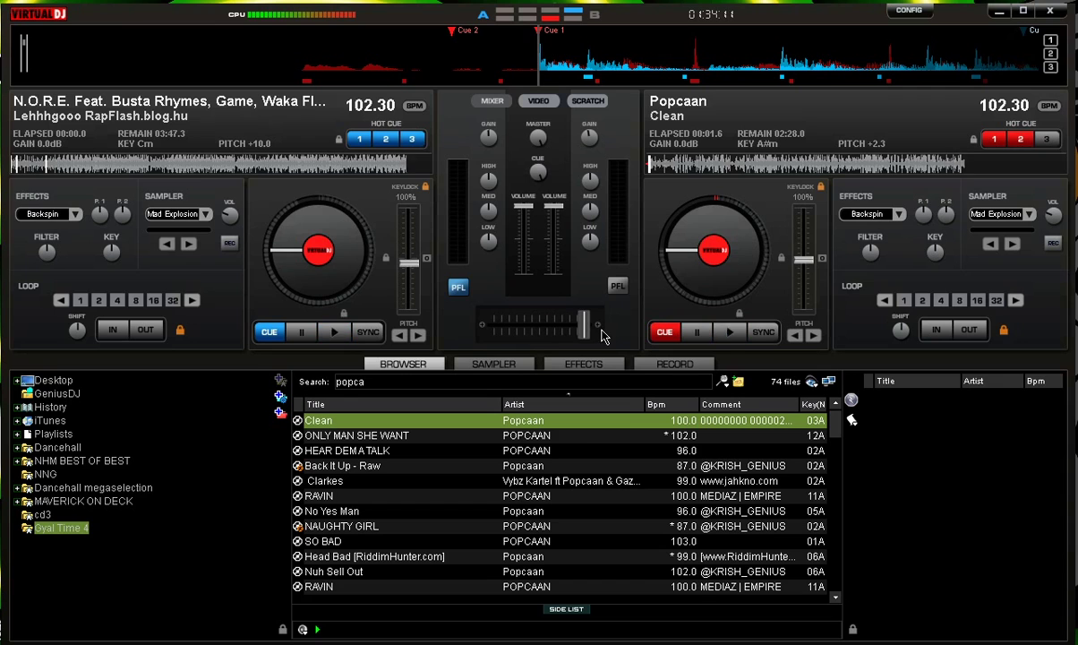
Step: Move the crossfader fully to deck B
right_click(599, 329)
key(Right)
key(Right)
key(Right)
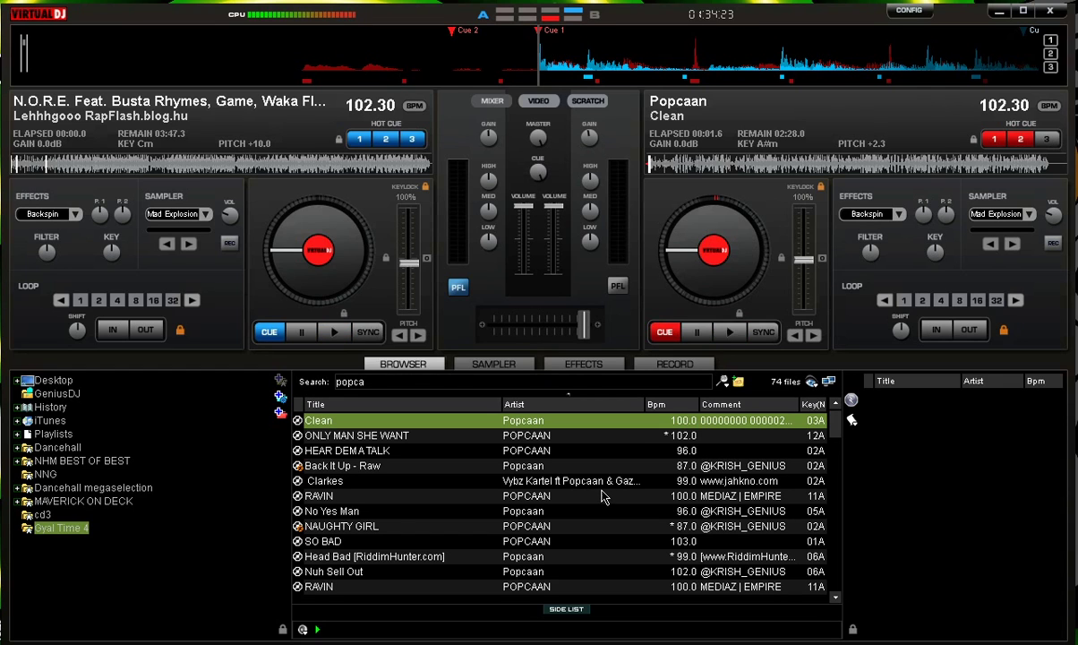
key(ctrl+Down)
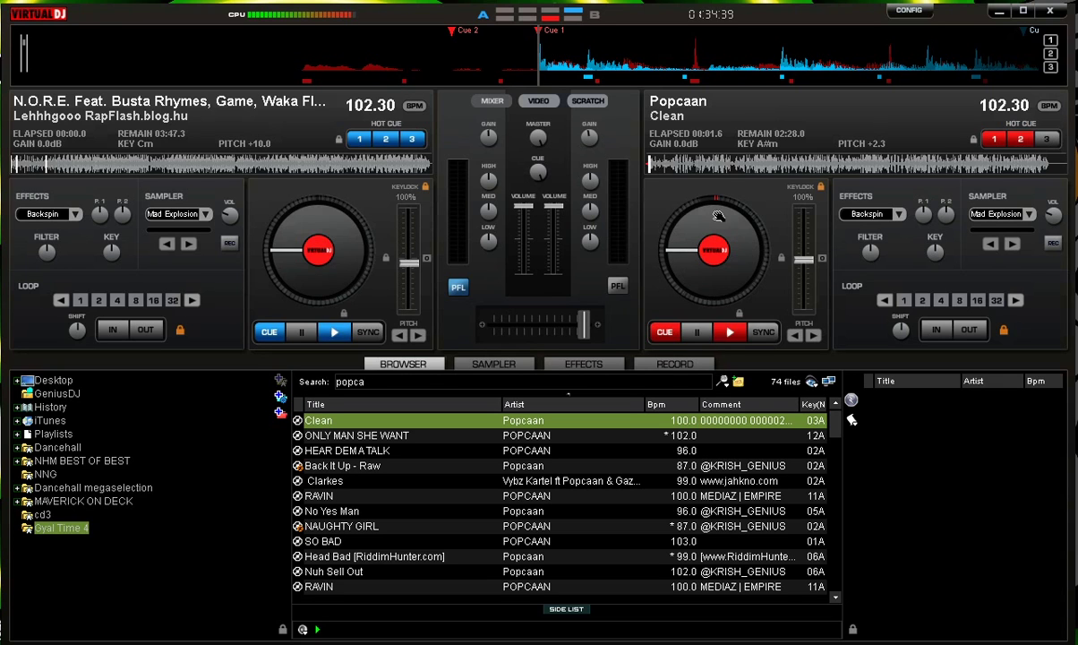
Step: Move the crossfader fully to deck A and start playing its track
click(618, 285)
key(Left)
key(ctrl+Left)
key(space)
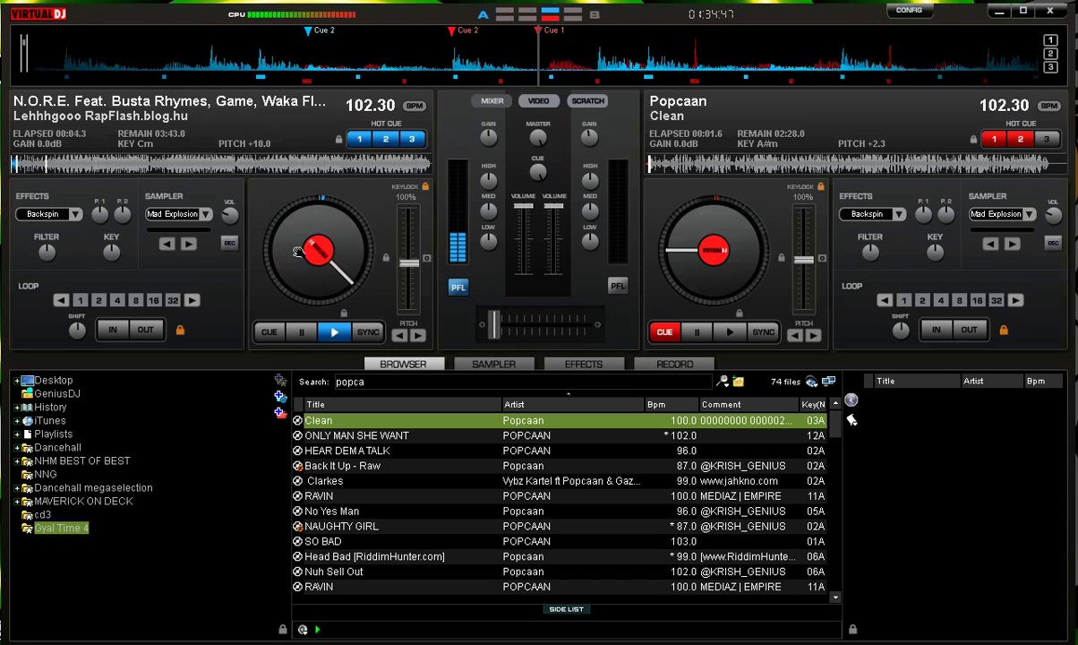
Step: Scratch deck A's track on its platter and on its waveform in the Scratch view
drag(355, 222, 85, 198)
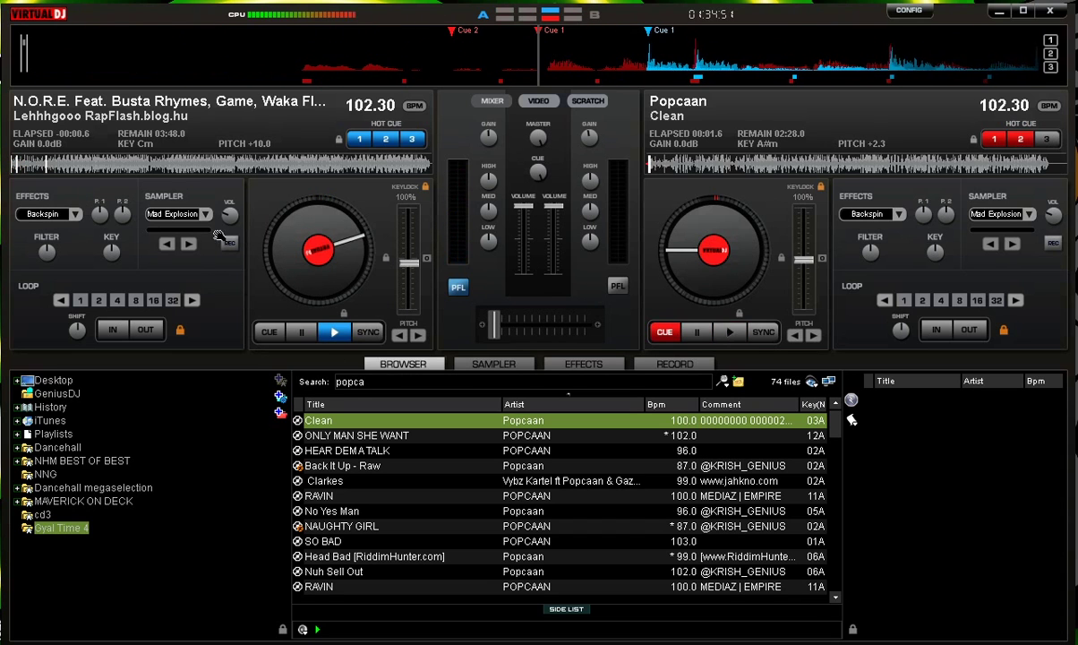
click(576, 106)
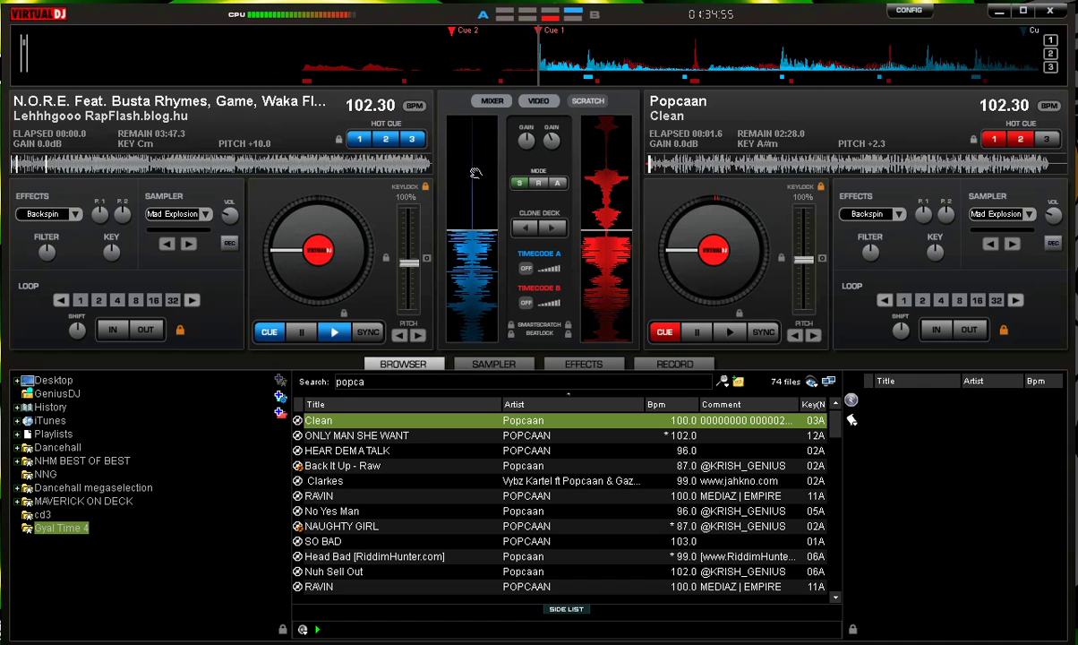
mouse_move(459, 245)
mouse_down()
mouse_move(458, 219)
mouse_move(456, 269)
mouse_move(456, 219)
mouse_move(457, 259)
mouse_move(454, 228)
mouse_up()
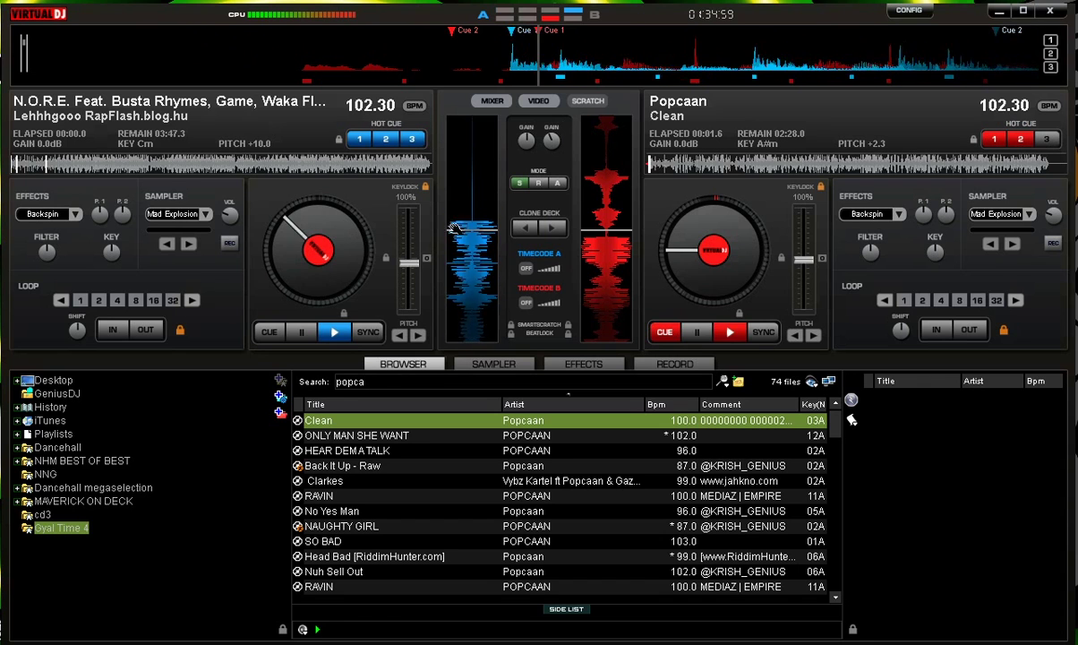
Step: Return to the Mixer view and stop deck A's track at its cue point
click(301, 338)
click(492, 102)
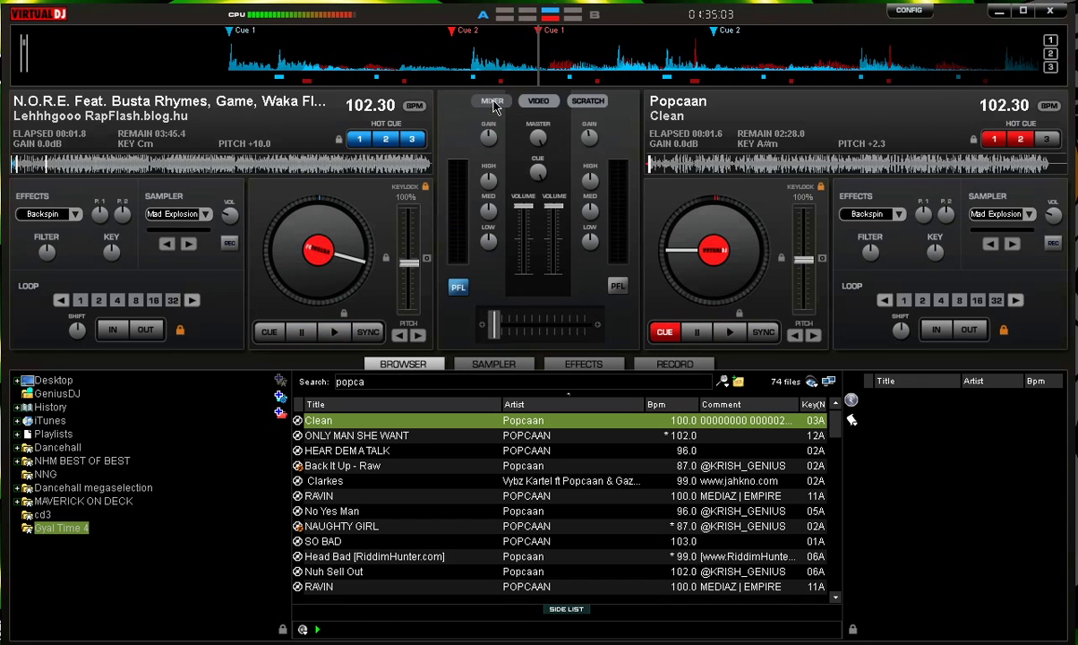
click(270, 331)
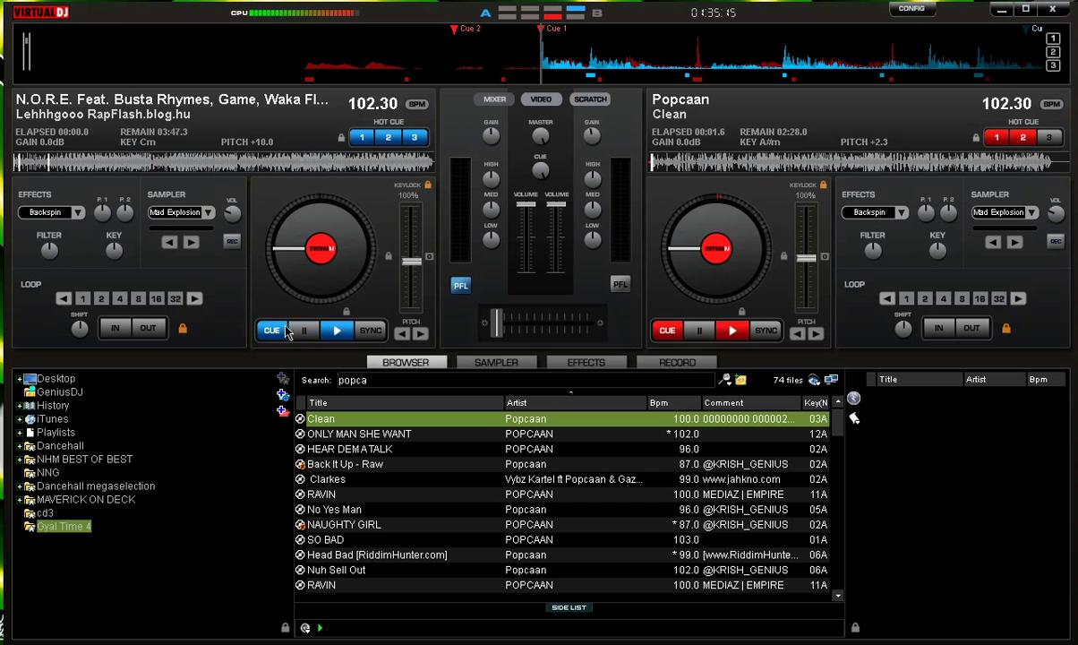
Step: Play deck A while sweeping the crossfader toward deck B and back, and dip deck A's volume before restoring it to full
key(space)
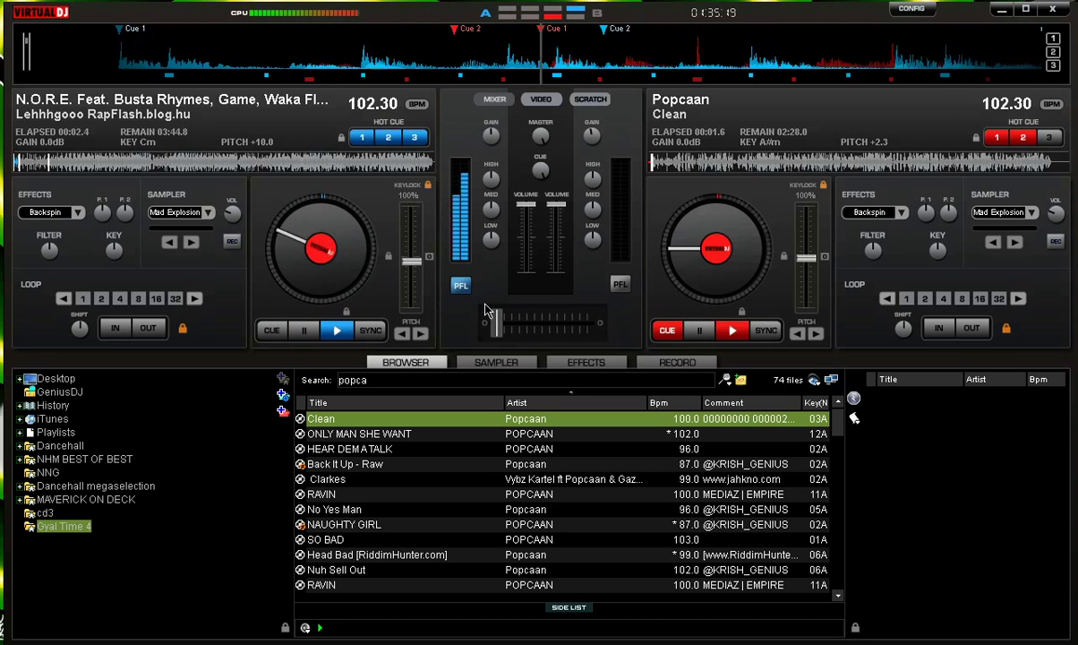
right_click(527, 322)
scroll(562, 332, down, 5)
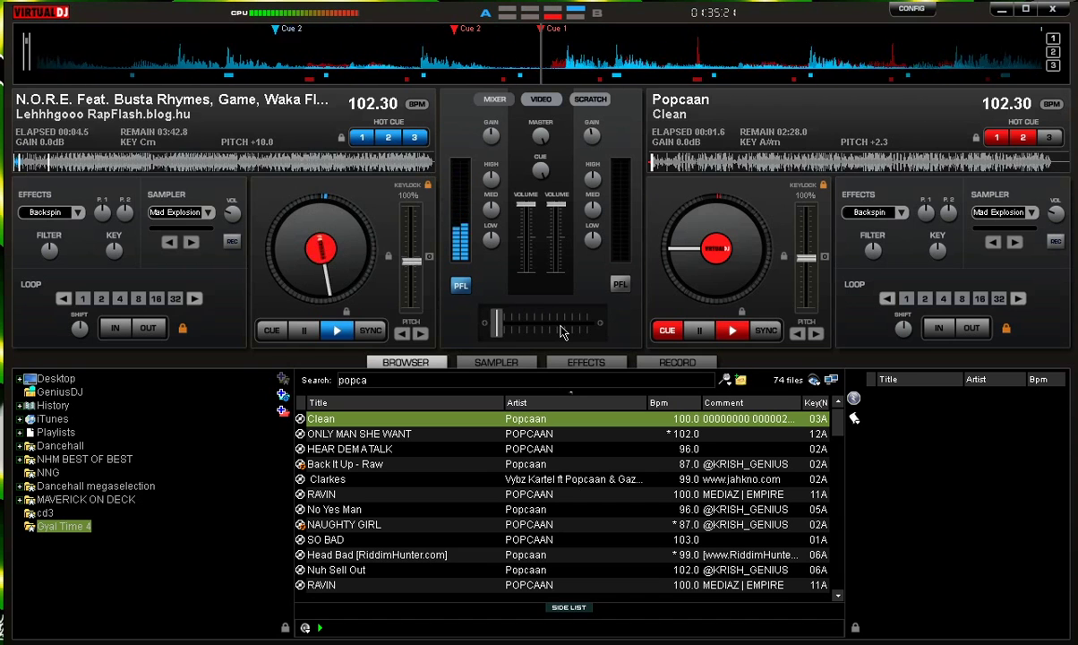
scroll(562, 332, up, 3)
scroll(562, 332, up, 3)
scroll(562, 332, down, 5)
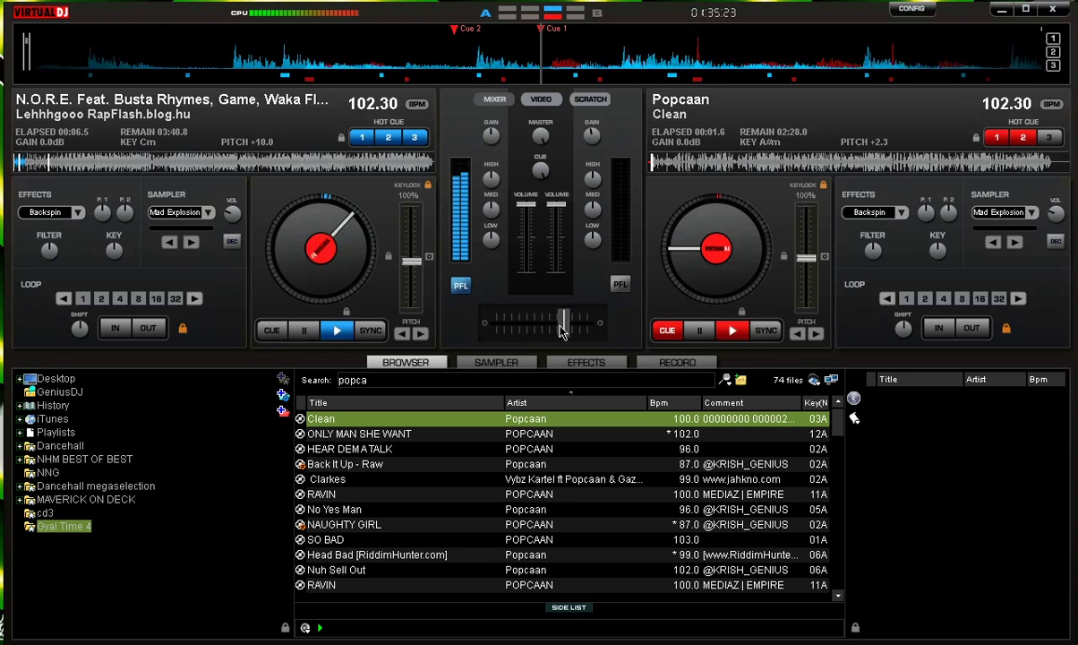
click(526, 257)
drag(526, 262, 526, 204)
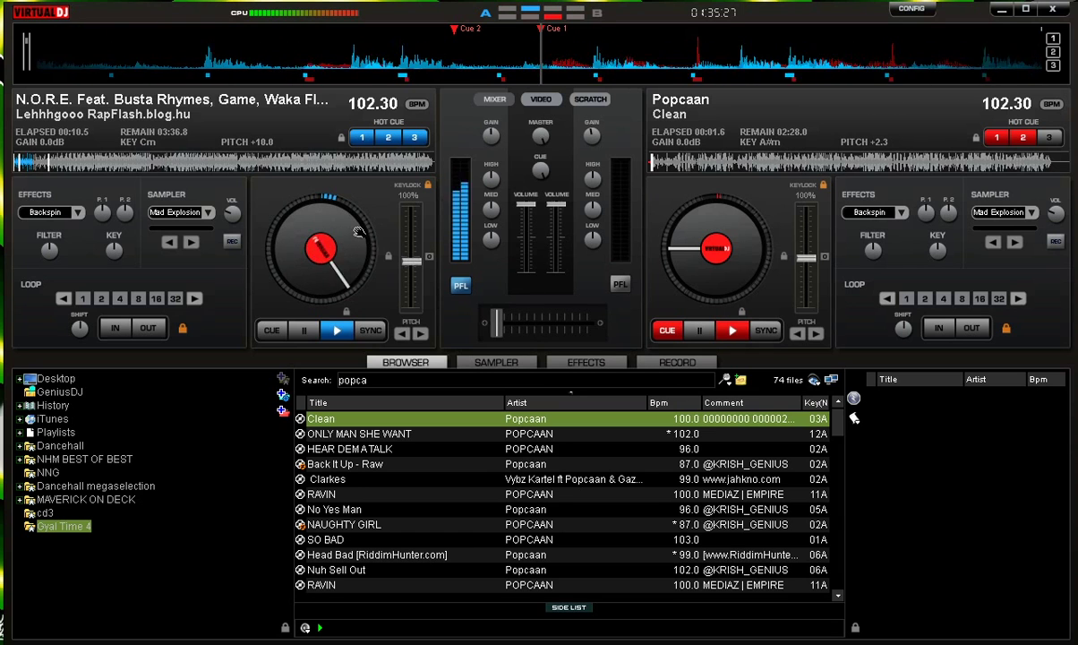
Step: Jump deck A's playing track back to its first hot cue several times
key(F1)
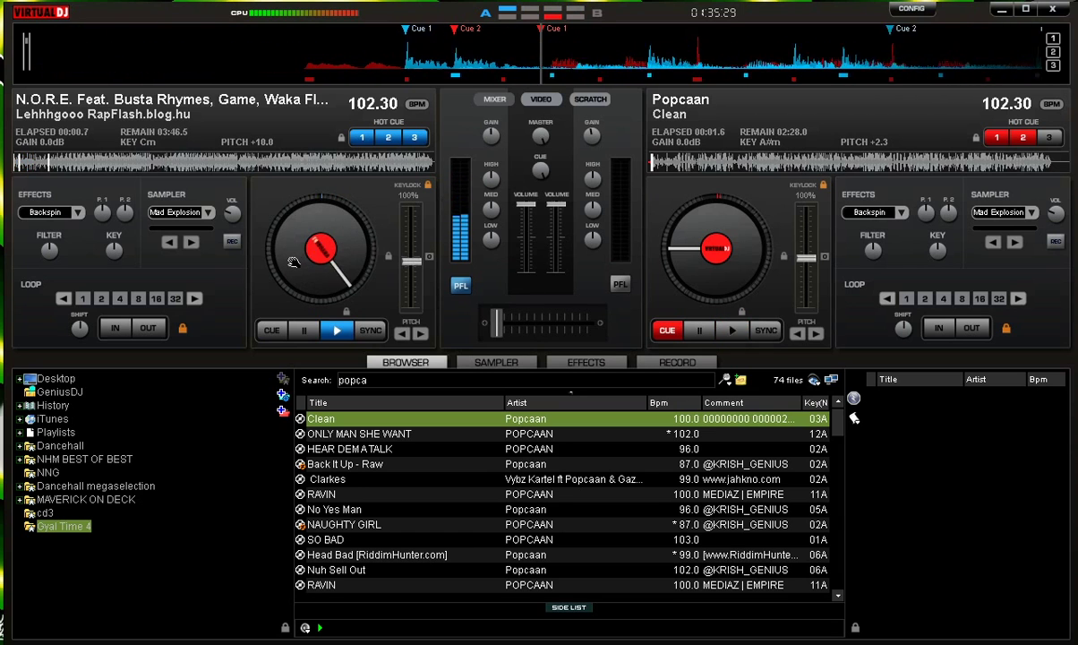
key(F1)
key(F1)
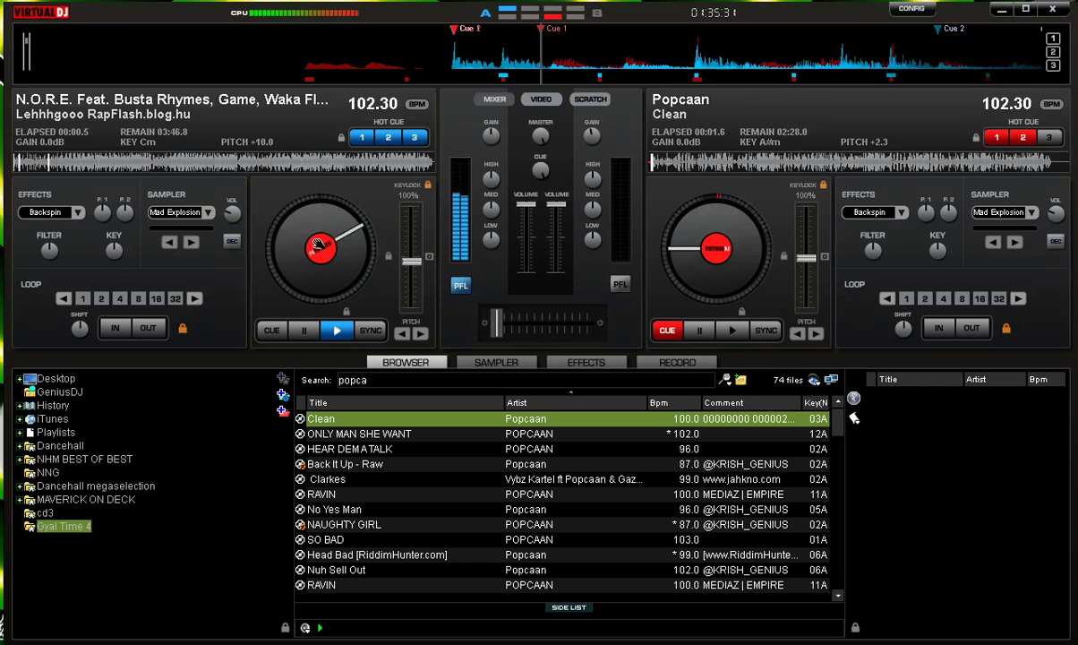
Step: Retrigger hot cue 1 on deck A in quick succession to stutter the opening of the track
key(F1)
key(F1)
key(F1)
key(F1)
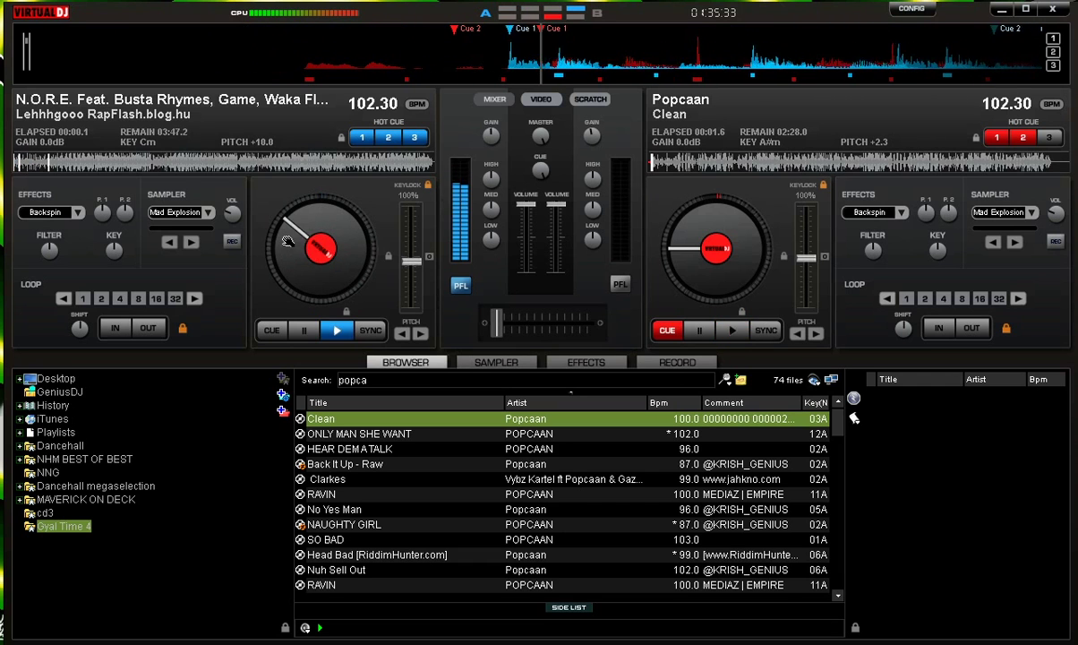
key(F1)
key(F1)
key(F1)
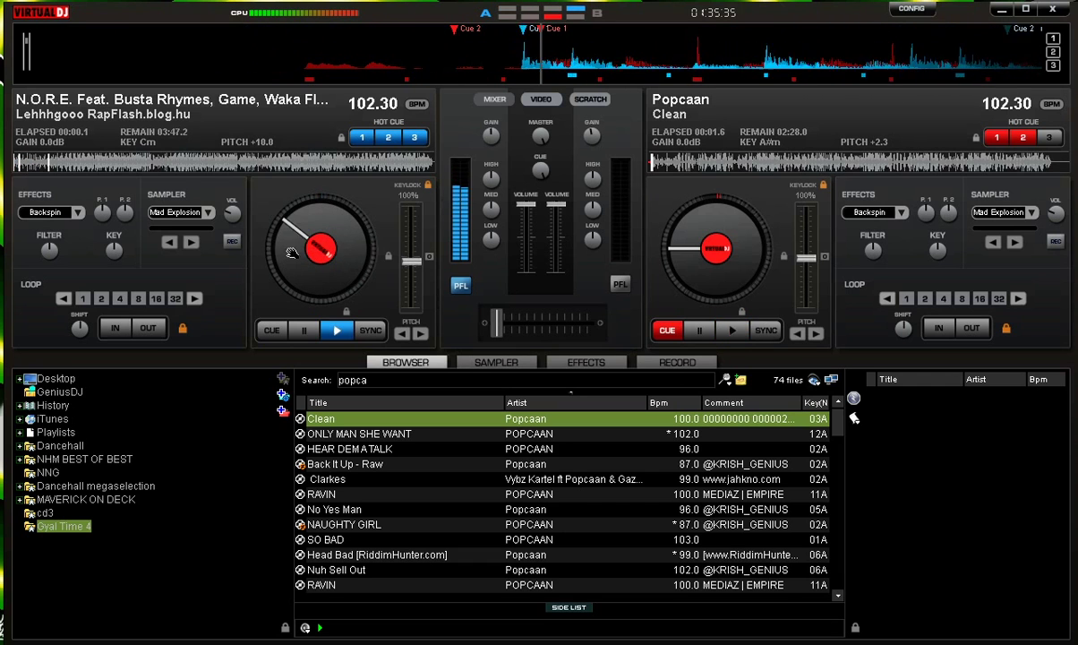
Step: Play the Mad Explosion sample while retriggering deck A's hot cues 1 and 2 and scratching its platter
key(F5)
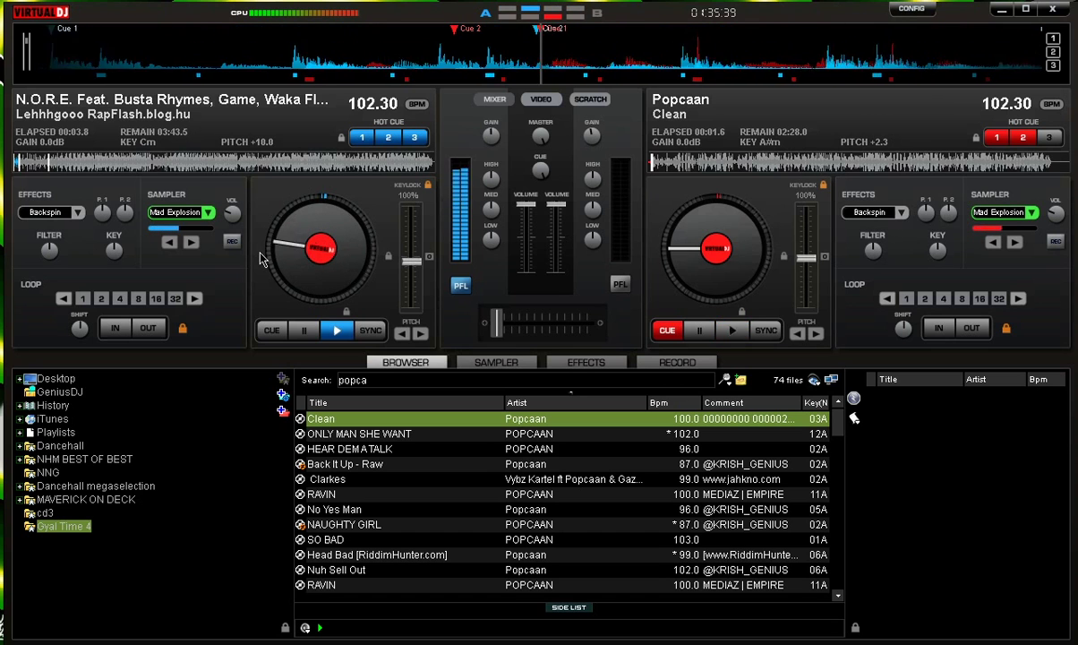
key(F2)
key(F2)
key(F2)
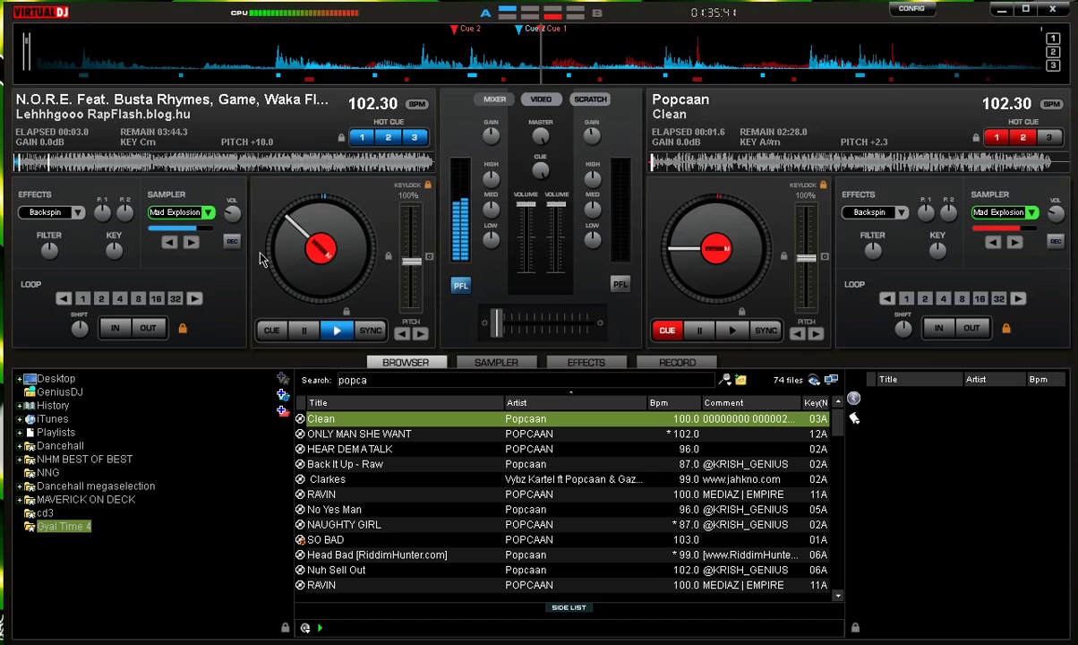
key(F1)
key(F2)
drag(259, 259, 318, 286)
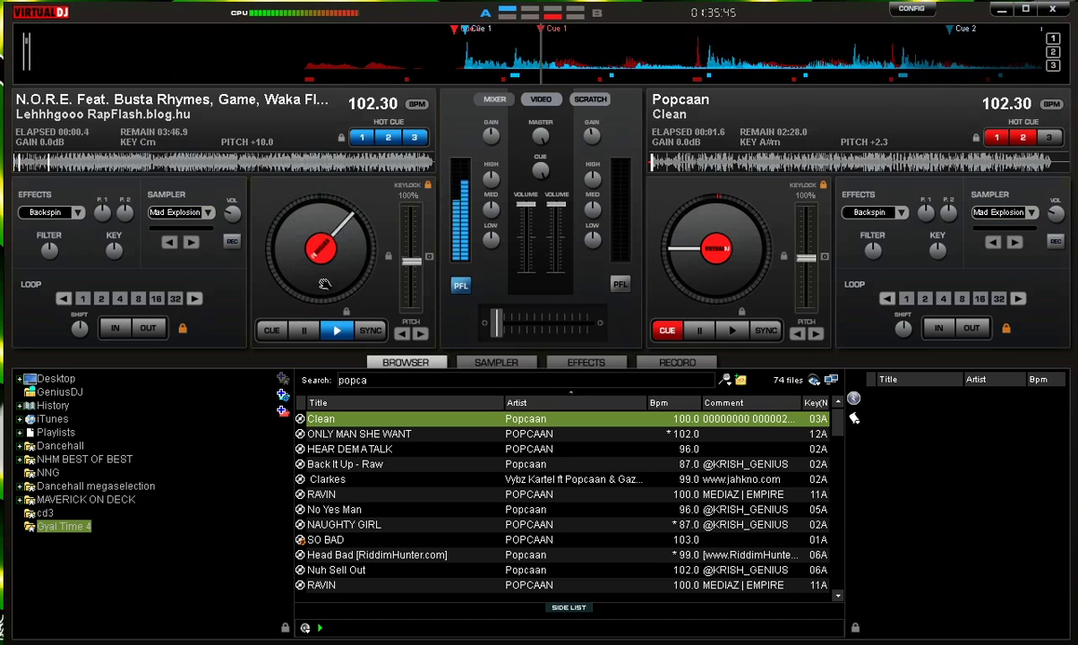
Step: Replay the Mad Explosion sample over deck A, and scratch the deck's track from hot cue 3
key(Insert)
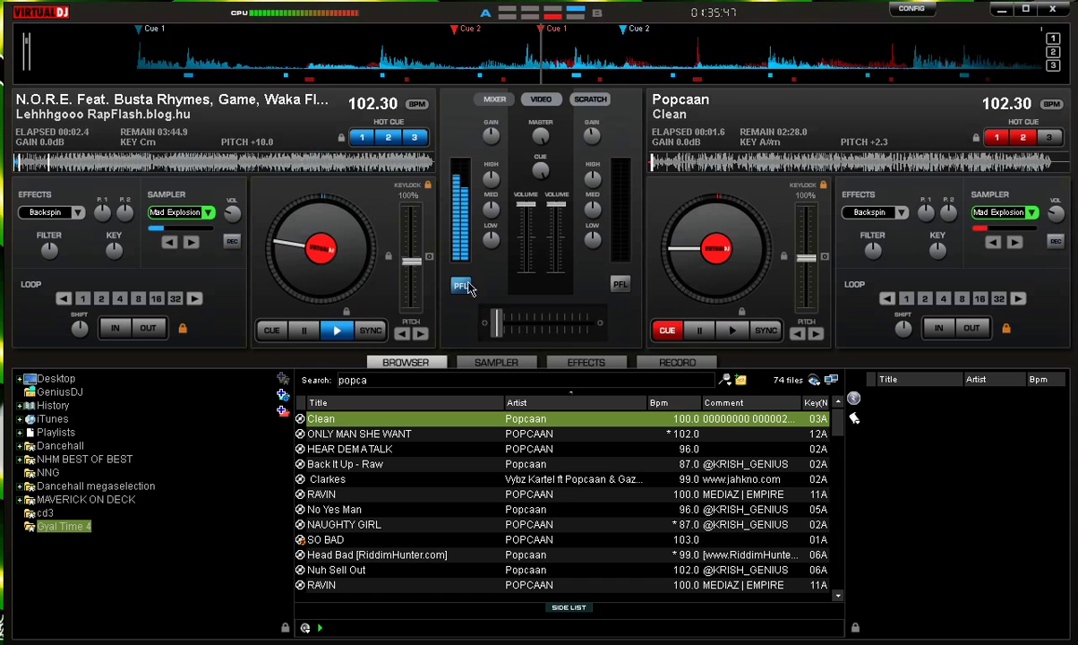
mouse_move(526, 205)
mouse_down()
mouse_move(526, 214)
mouse_move(526, 205)
mouse_up()
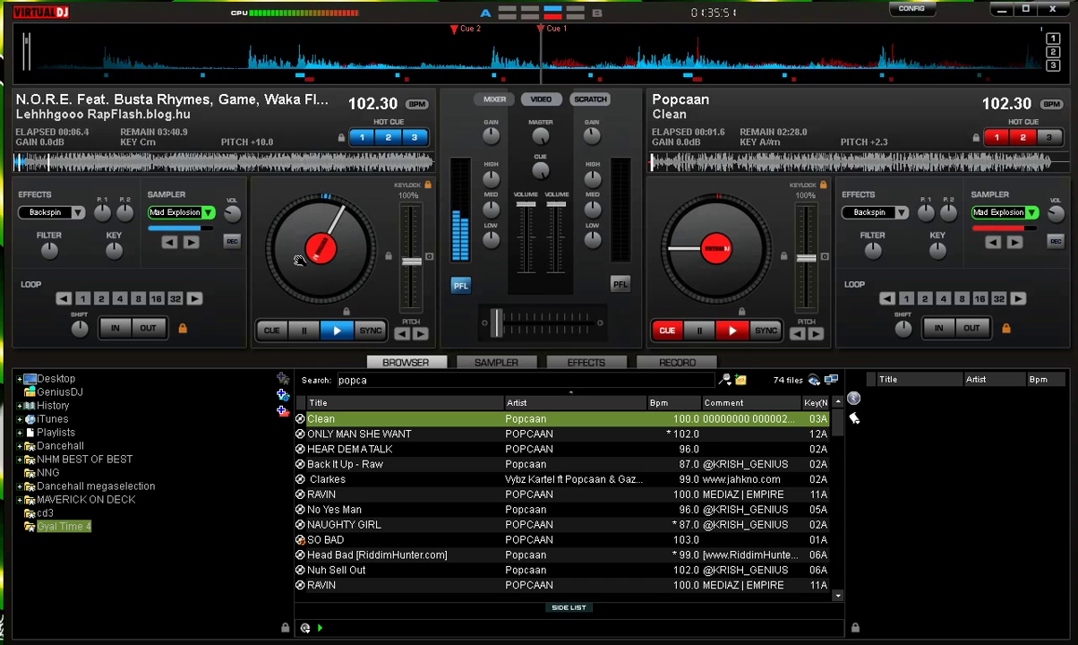
key(3)
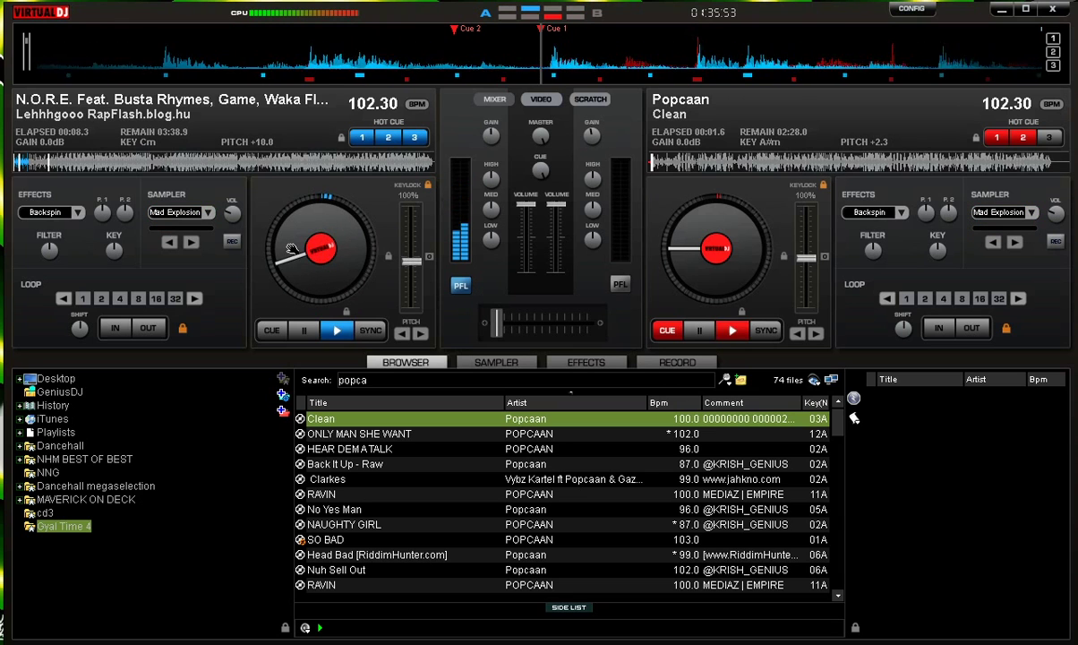
drag(289, 250, 294, 262)
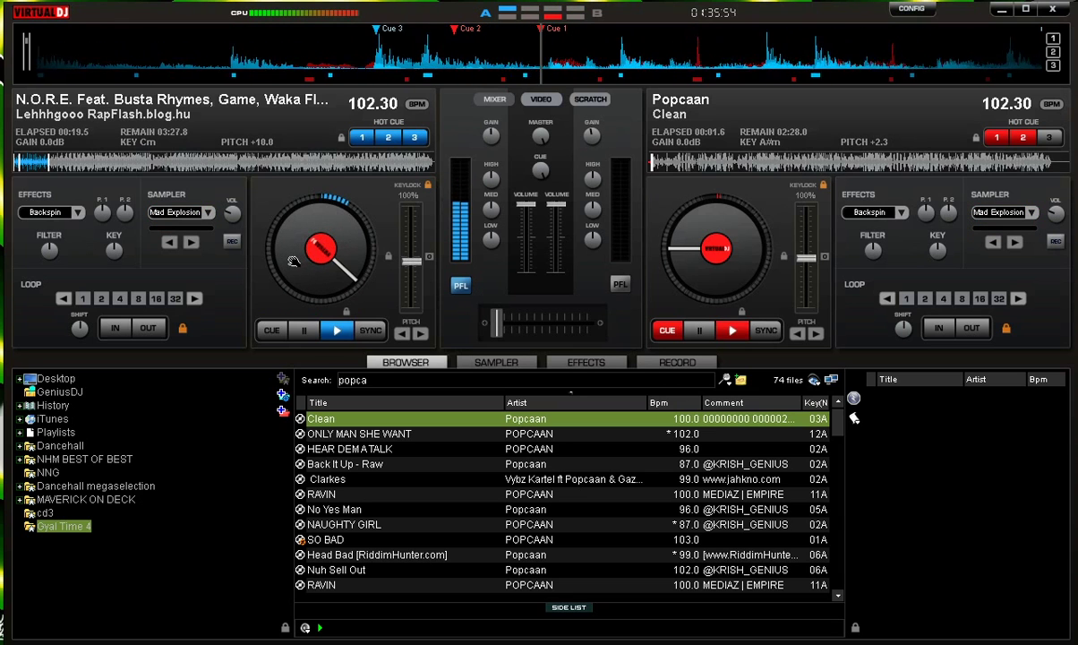
Step: Switch deck A back and forth between hot cues 1 and 3, and scratch its platter from hot cue 1
key(1)
key(F1)
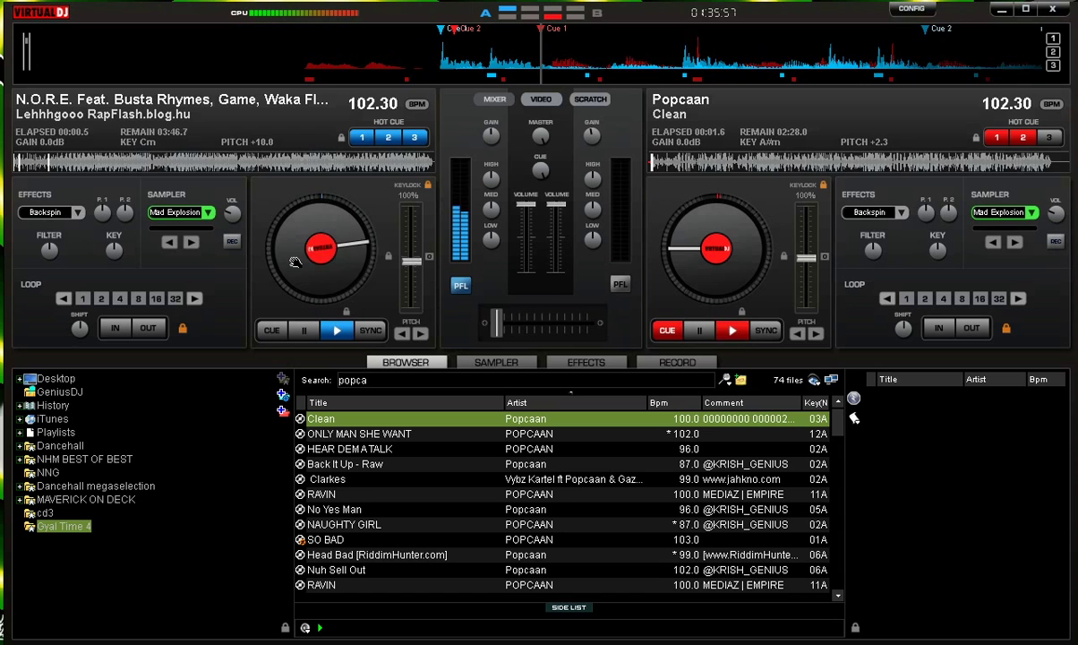
key(3)
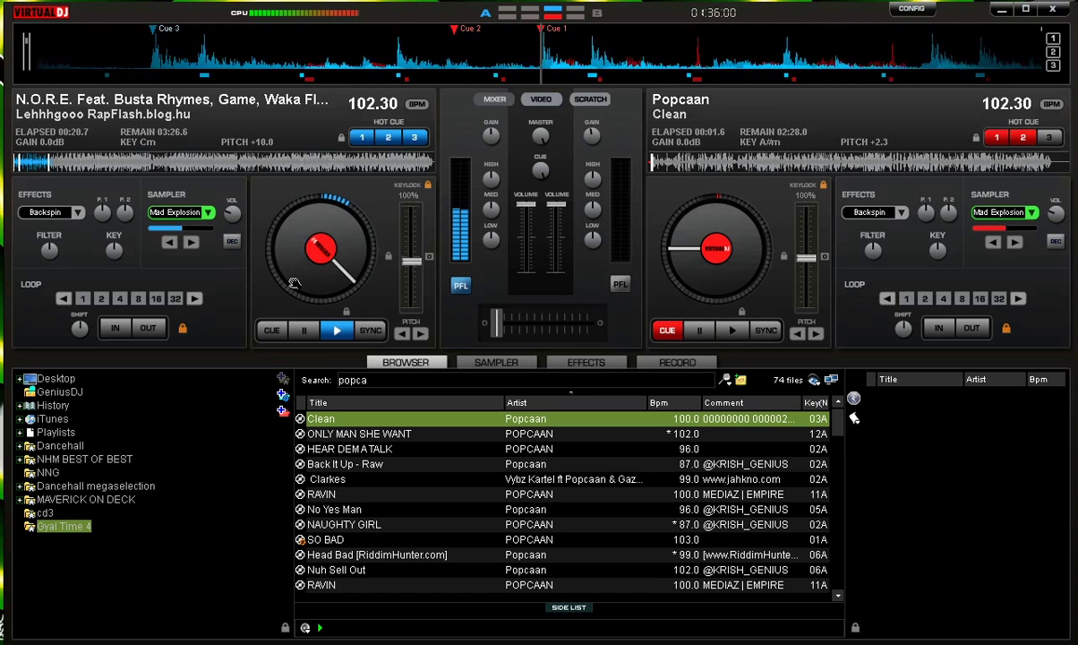
key(1)
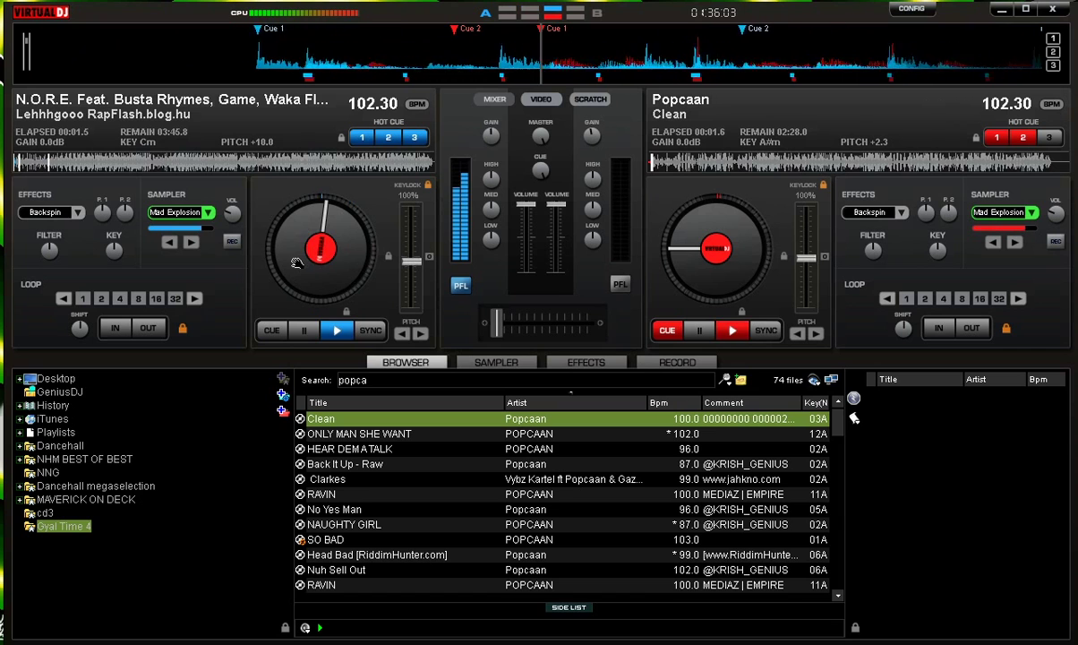
key(1)
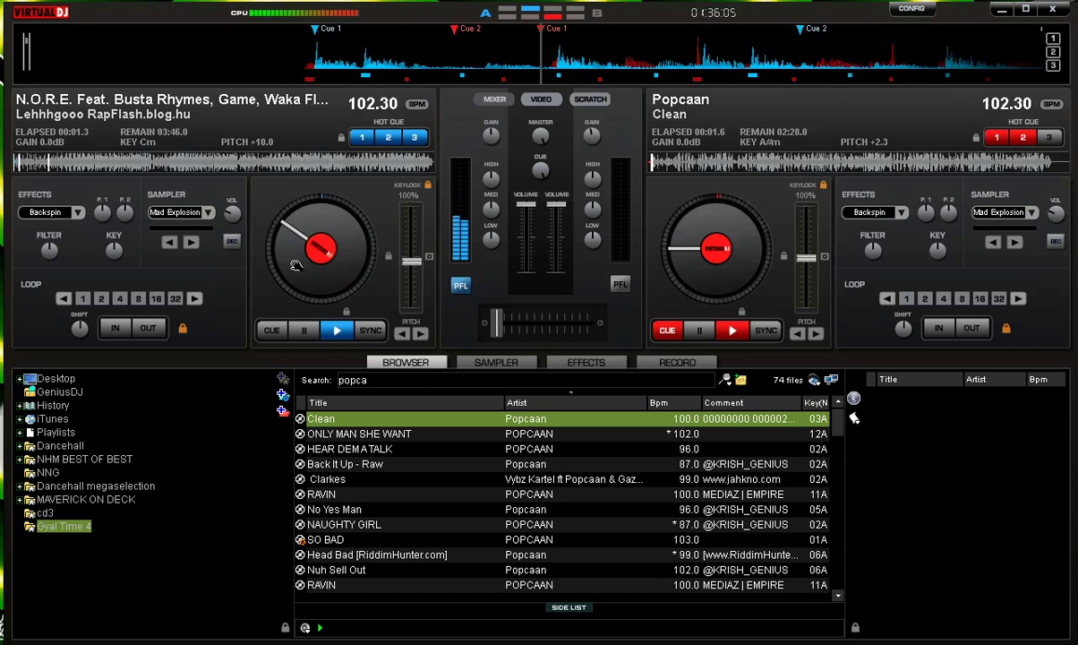
mouse_move(295, 265)
mouse_down()
mouse_move(294, 251)
mouse_move(298, 262)
mouse_up()
Step: Jump deck A to hot cue 3, and return it to hot cue 1 for another platter scratch
key(F3)
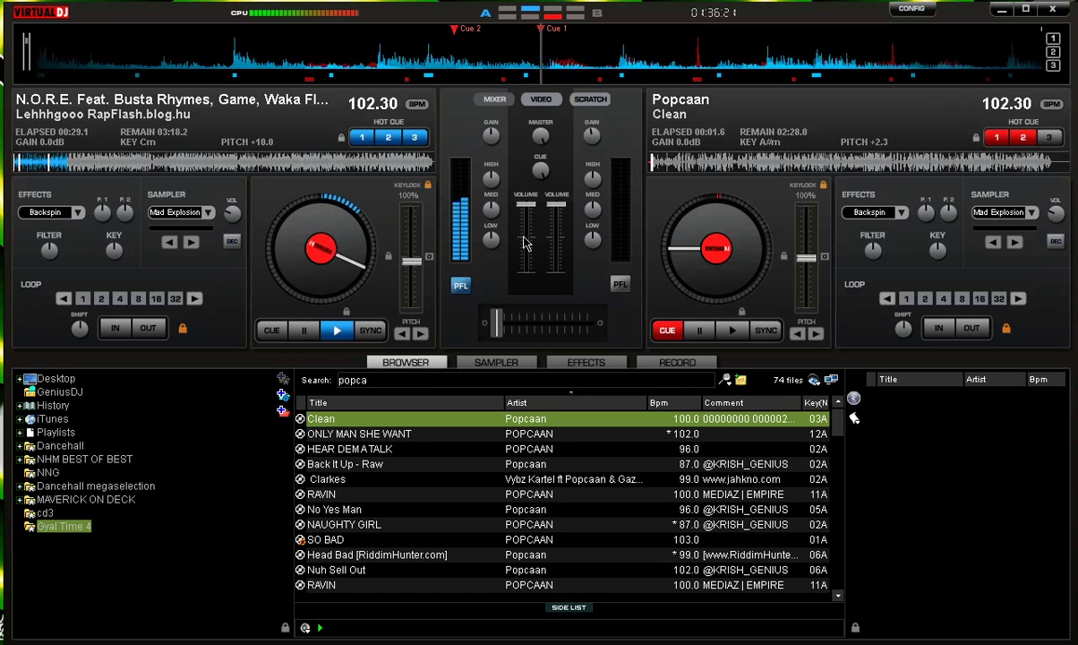
key(F1)
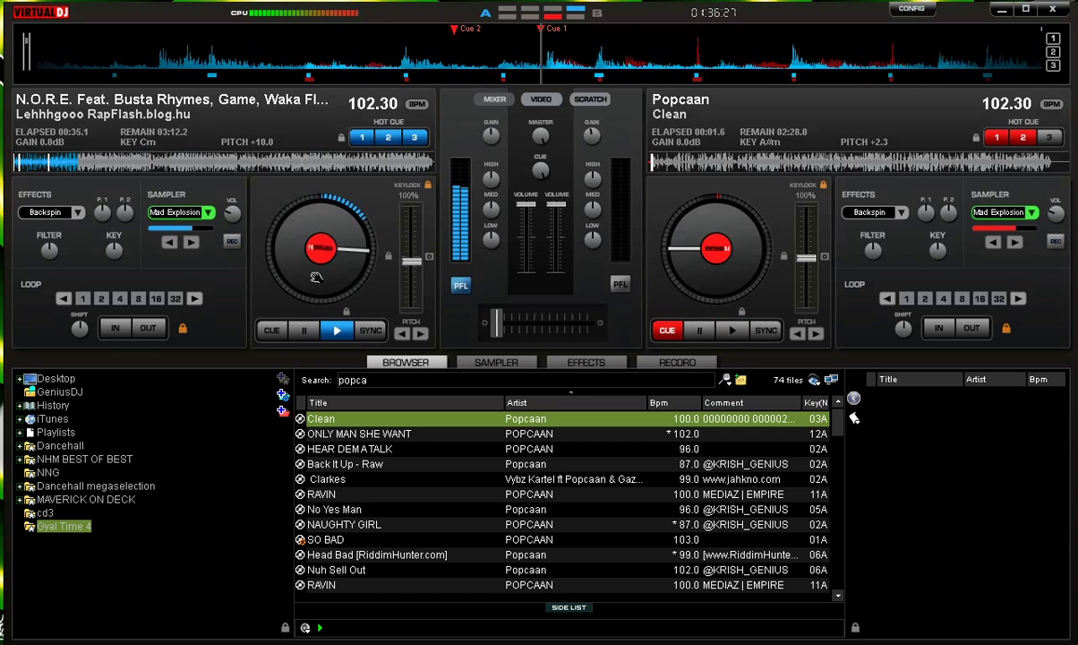
click(362, 137)
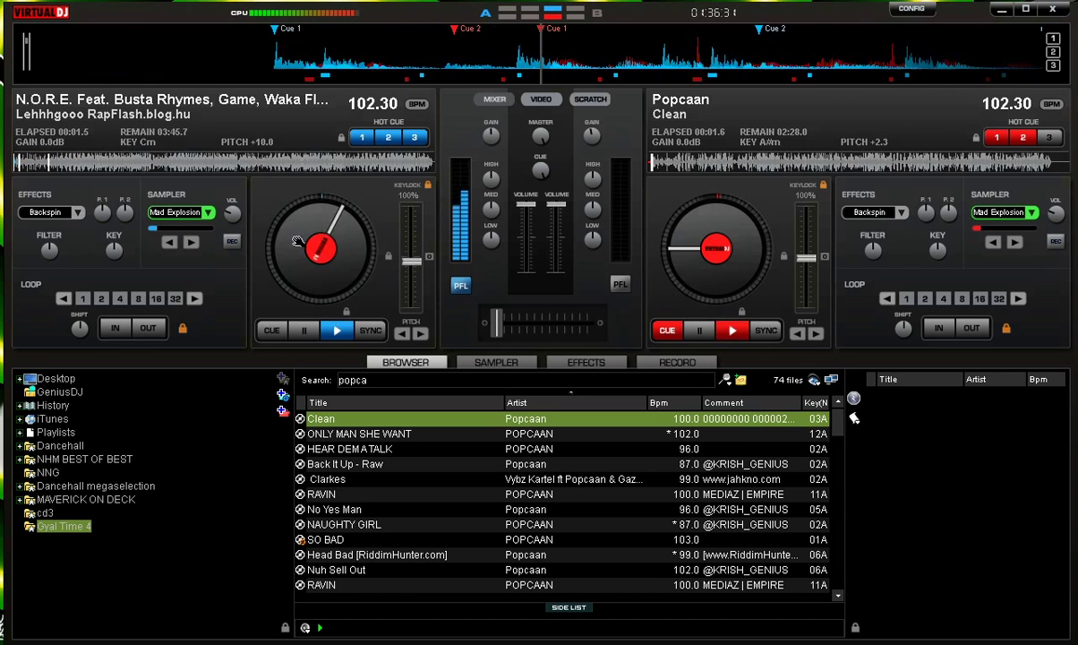
drag(298, 254, 321, 251)
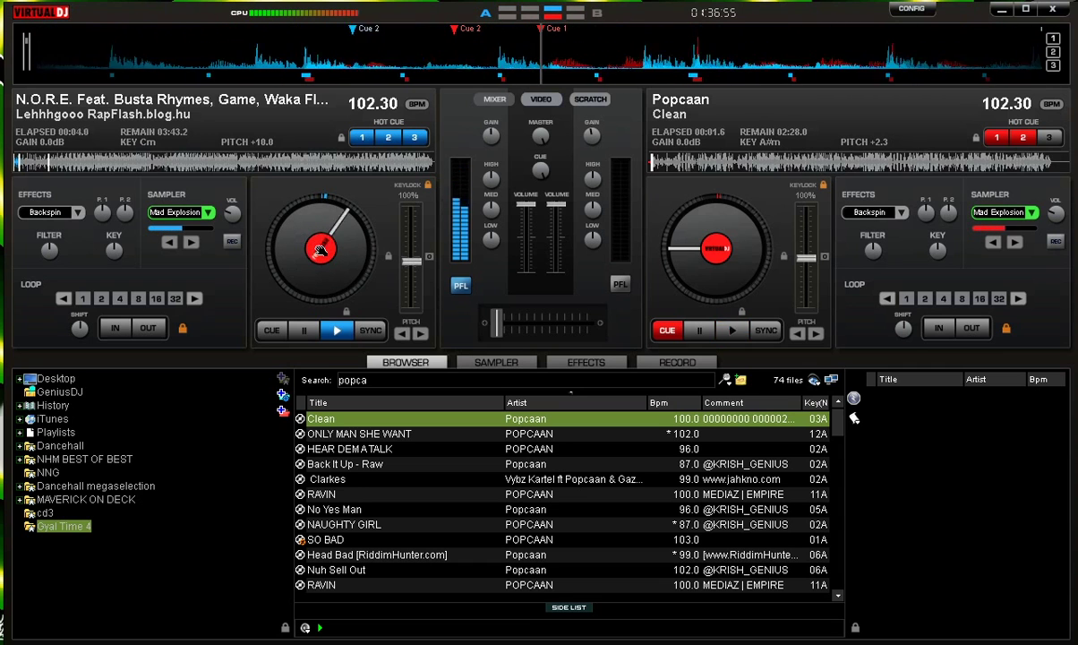
Step: Cut deck A's volume fader down and back up to full repeatedly while the track plays
drag(525, 205, 524, 257)
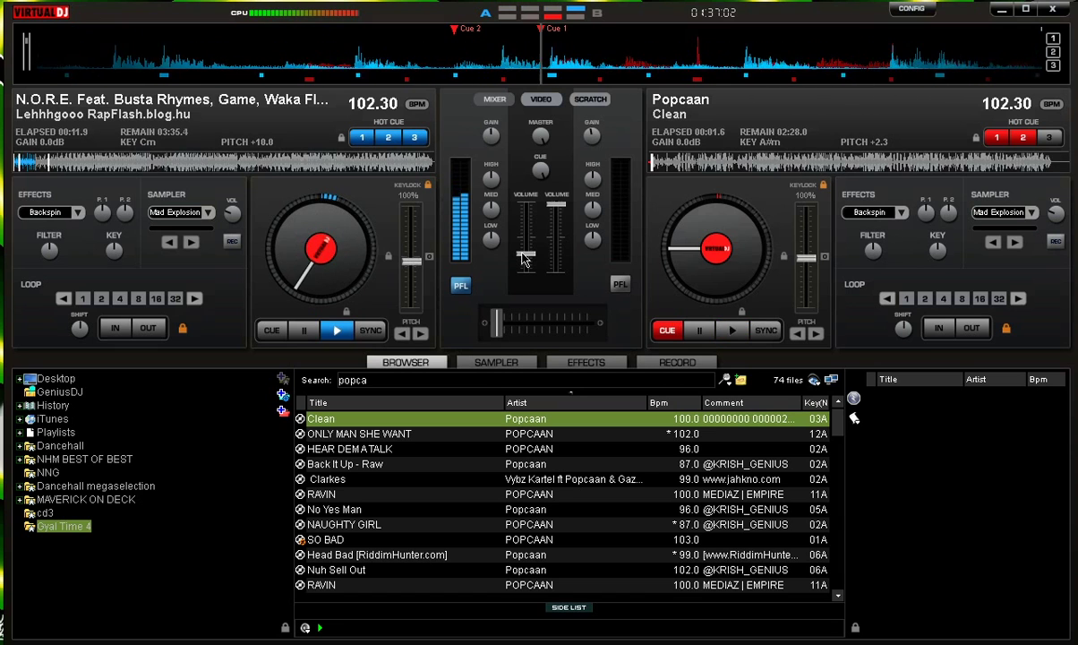
drag(526, 259, 525, 199)
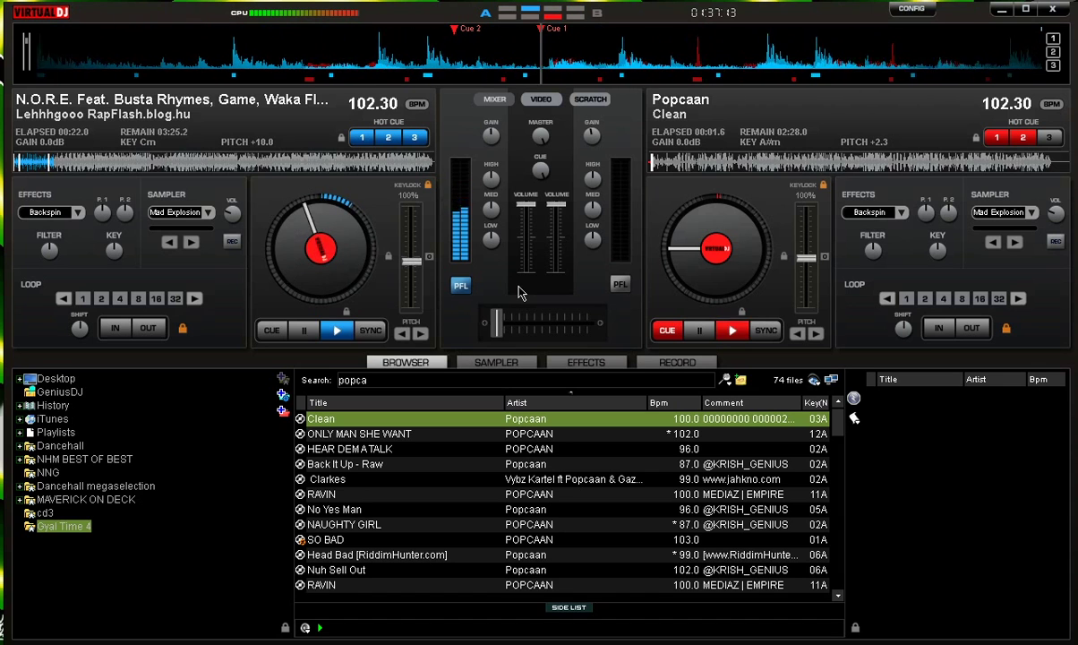
drag(526, 230, 528, 280)
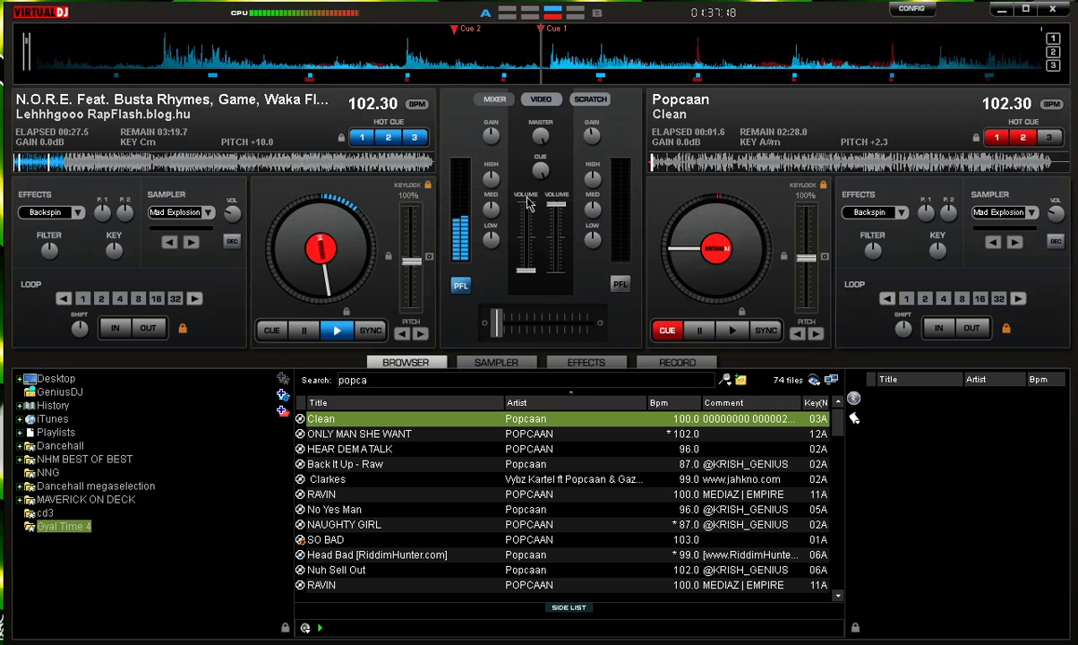
drag(527, 198, 559, 3)
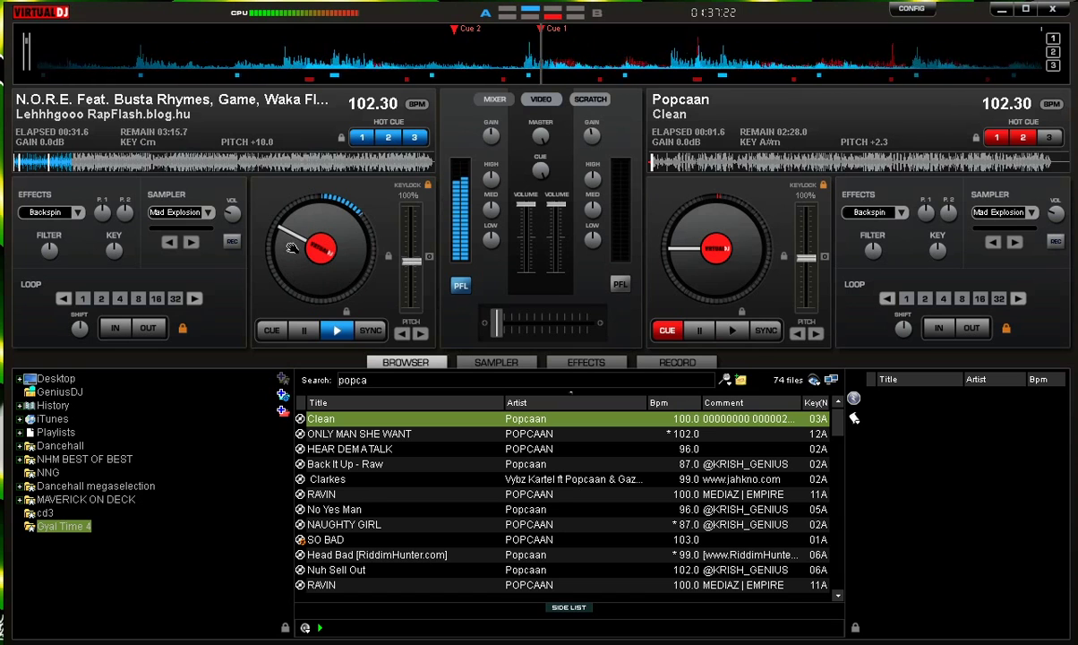
Step: Apply the BeatGrid effect to deck A after jumping to hot cue 1, and return the track to its beginning
key(1)
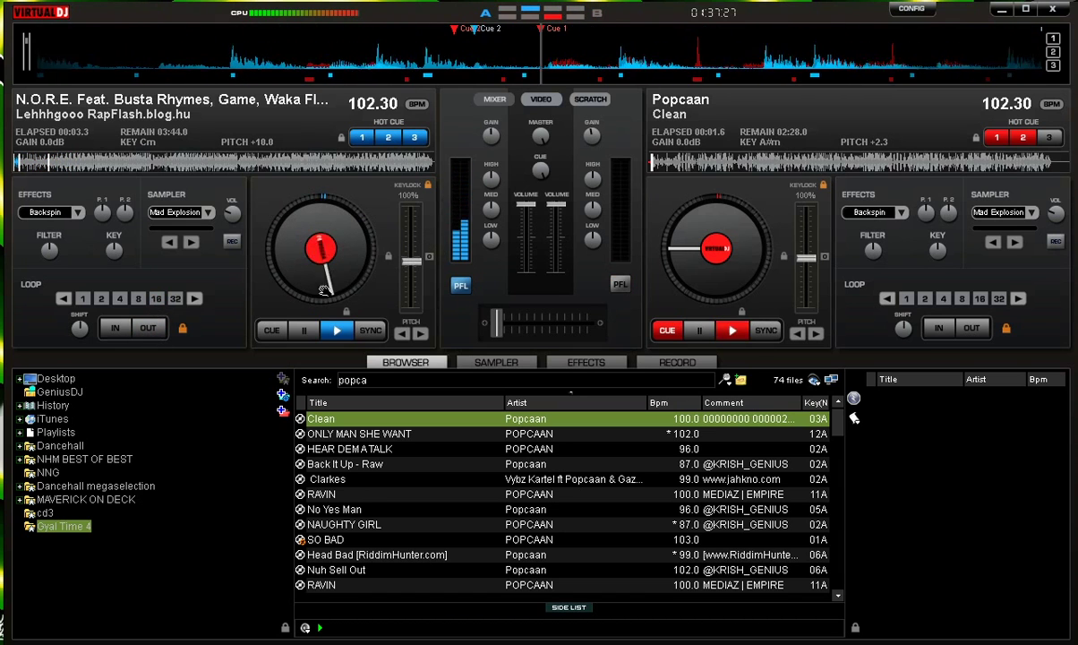
key(b)
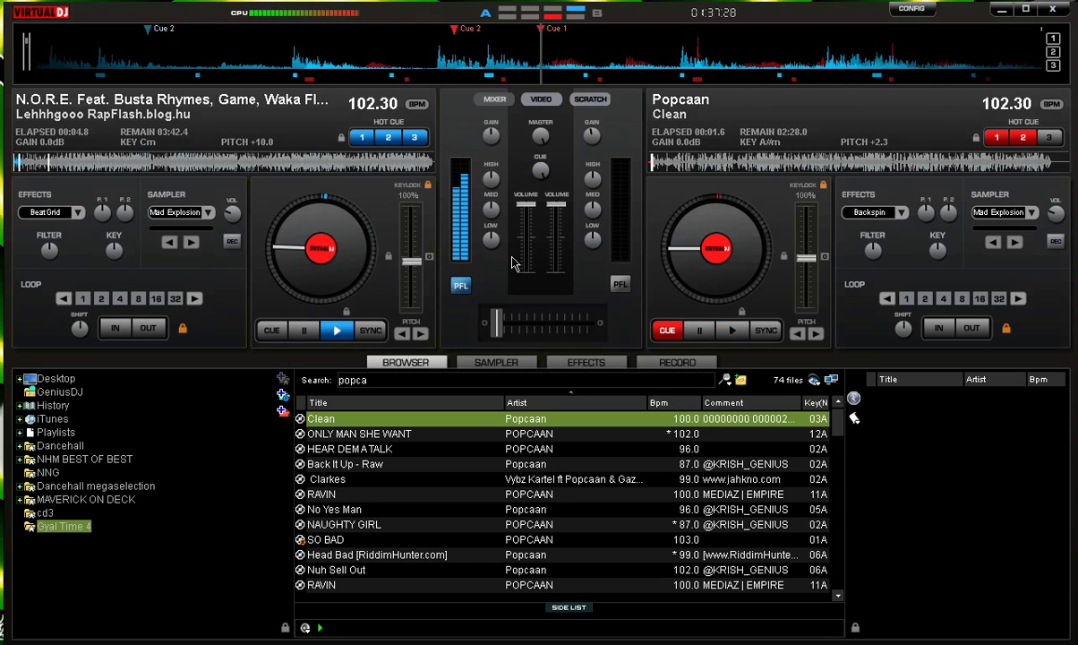
mouse_move(526, 205)
mouse_down()
mouse_move(526, 268)
mouse_move(526, 205)
mouse_up()
key(space)
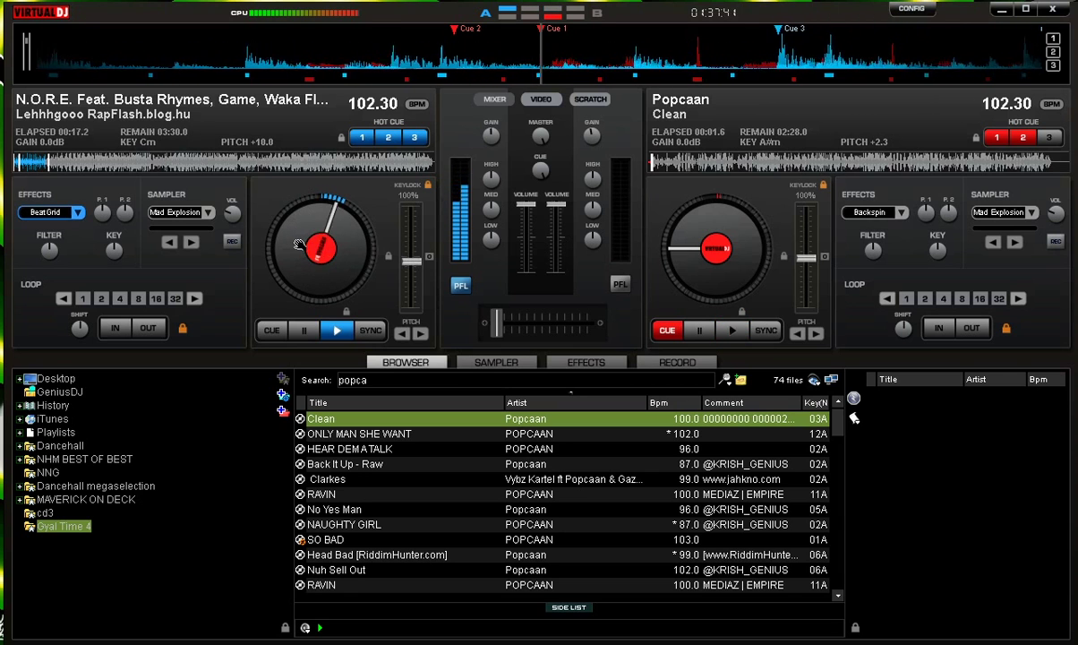
click(15, 161)
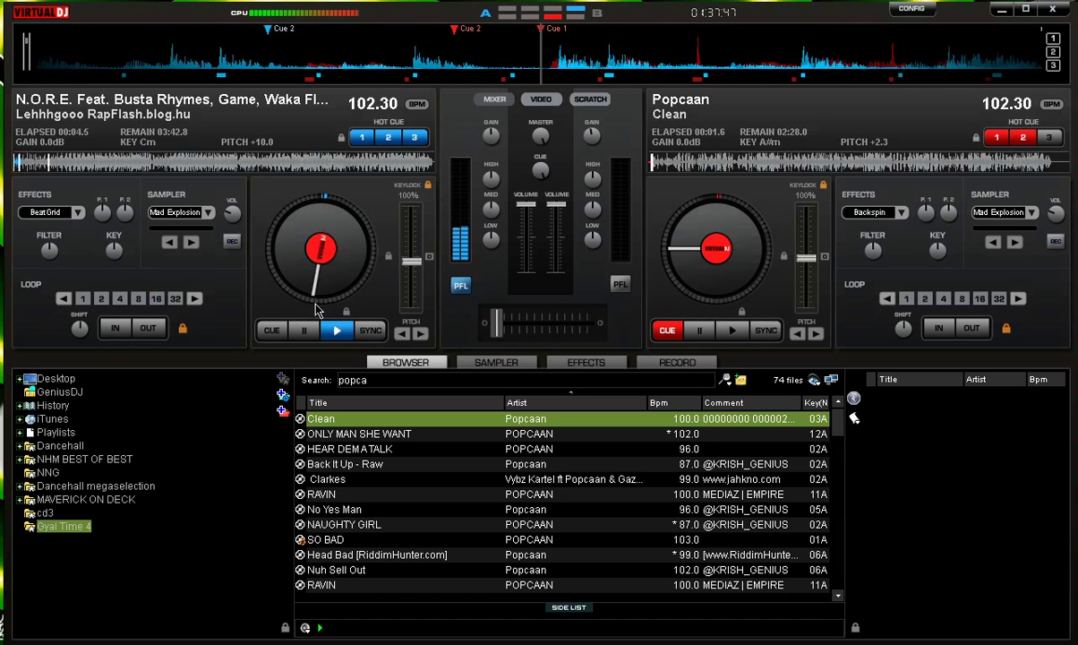
Step: Chop deck A's volume between silent and full while running an 8-beat loop on its track
drag(525, 205, 531, 83)
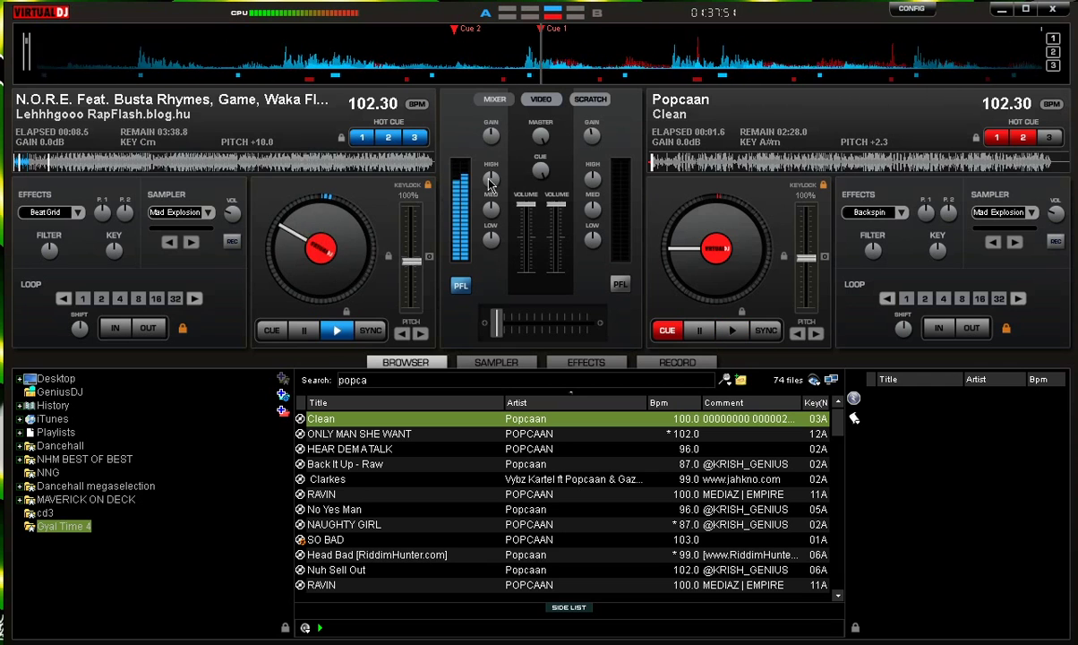
mouse_move(490, 182)
mouse_move(526, 220)
mouse_down()
mouse_move(524, 269)
mouse_move(529, 208)
mouse_up()
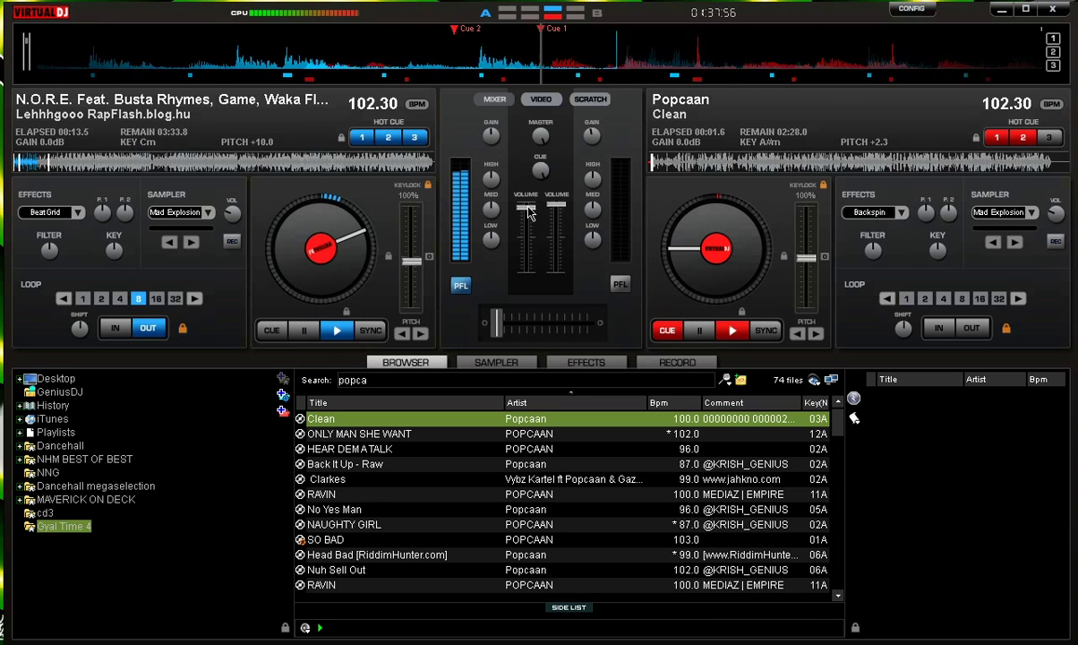
click(527, 267)
drag(525, 264, 524, 276)
right_click(523, 269)
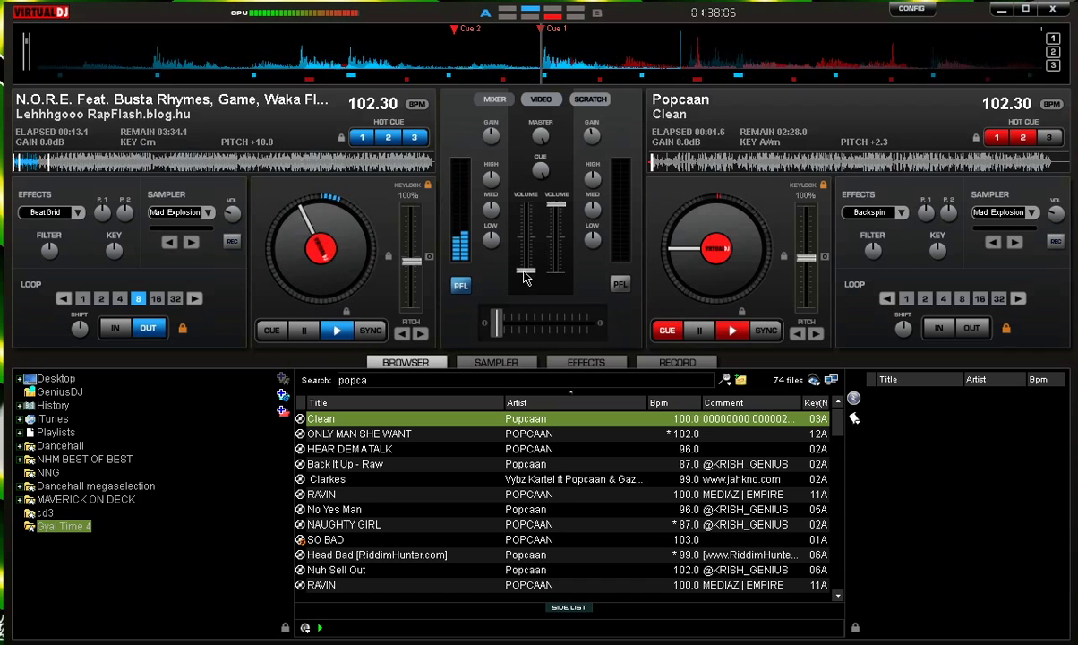
right_click(524, 271)
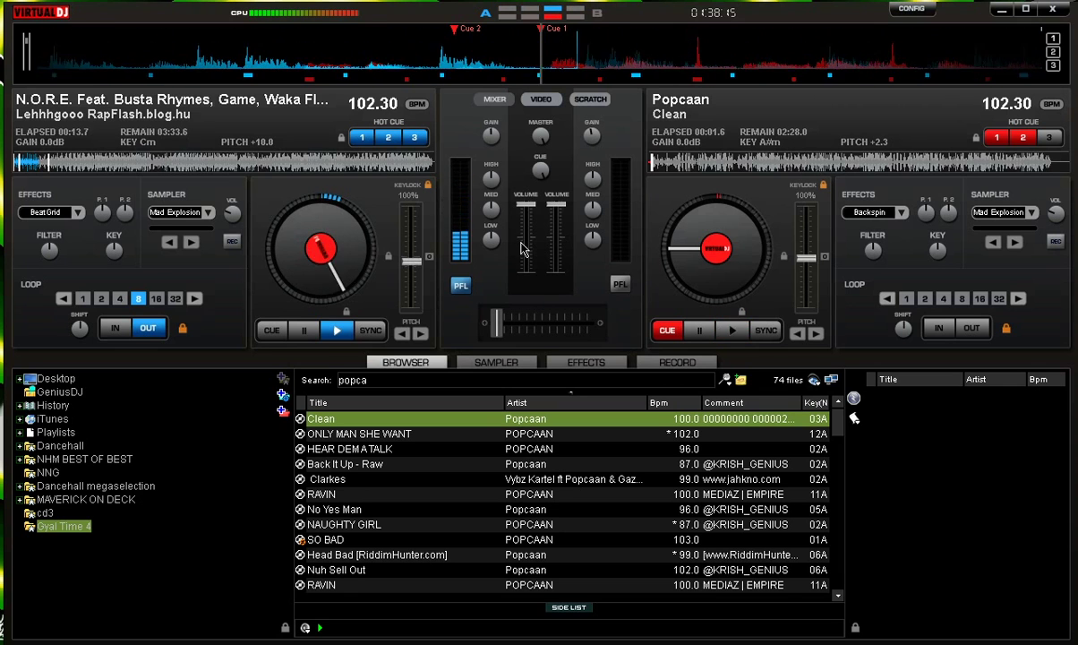
Step: Play deck B with its key set to Cm, and chop deck A's looping track in and out with its volume fader
click(939, 254)
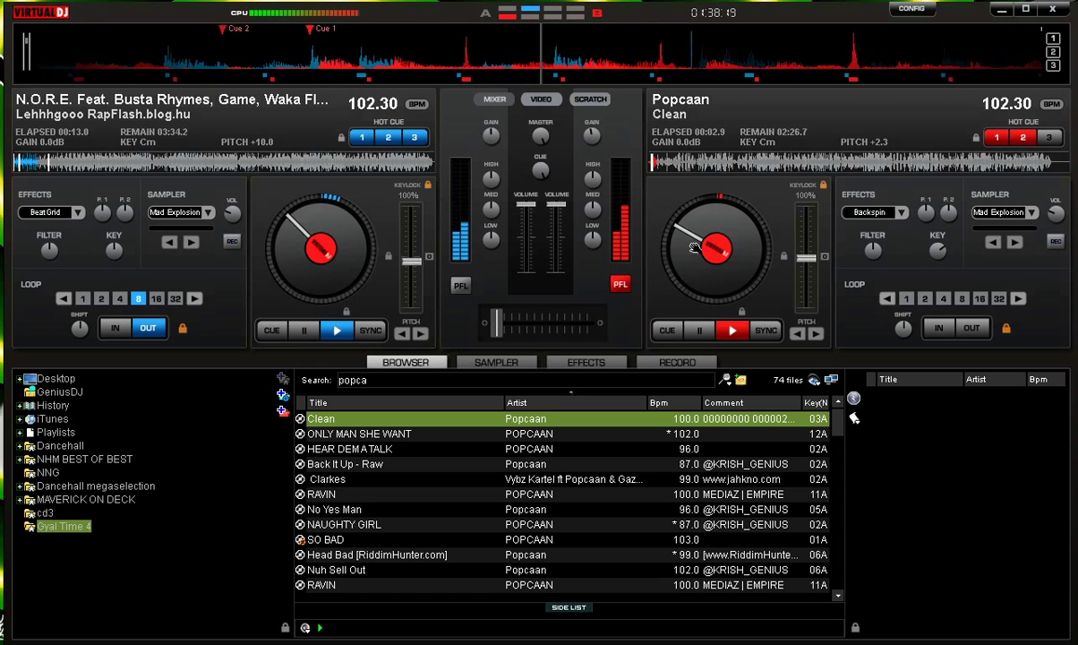
click(667, 330)
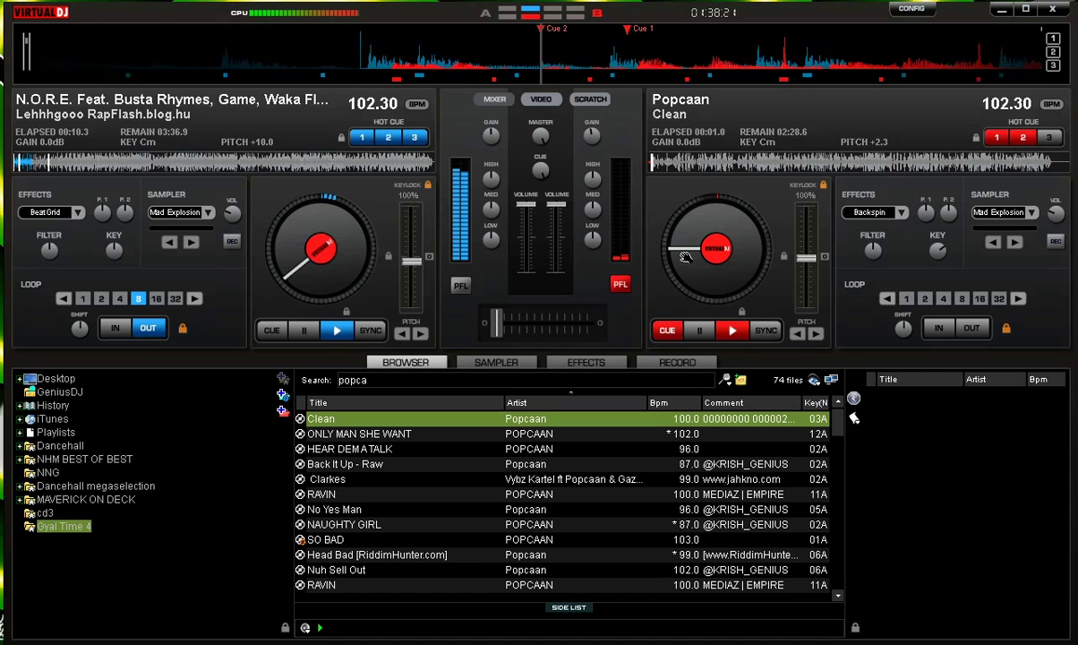
drag(525, 205, 529, 279)
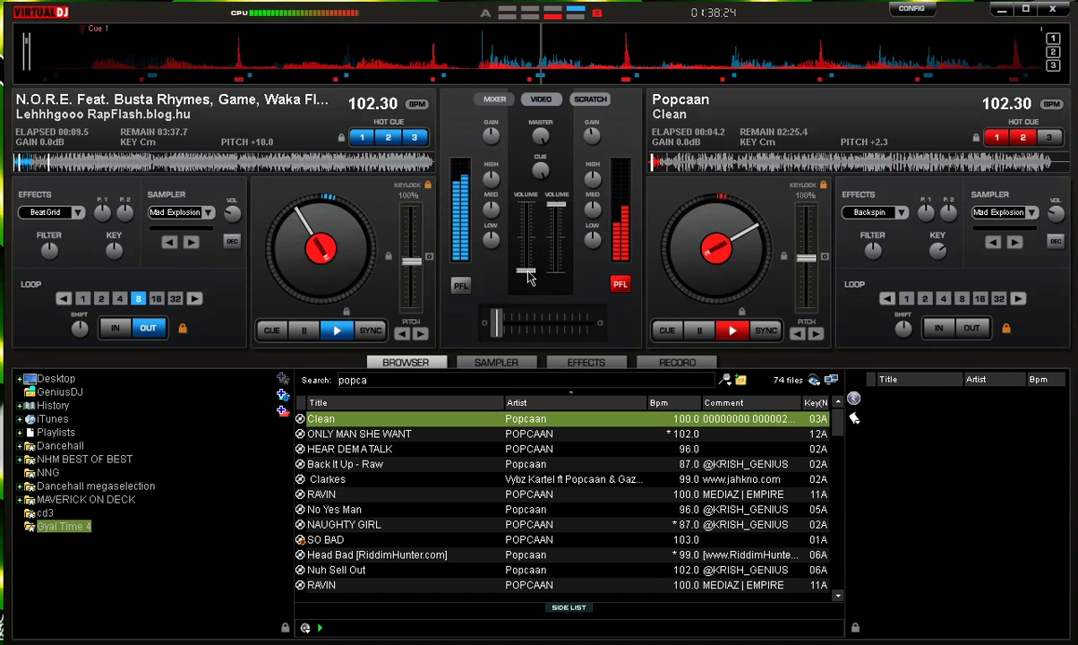
drag(527, 271, 527, 204)
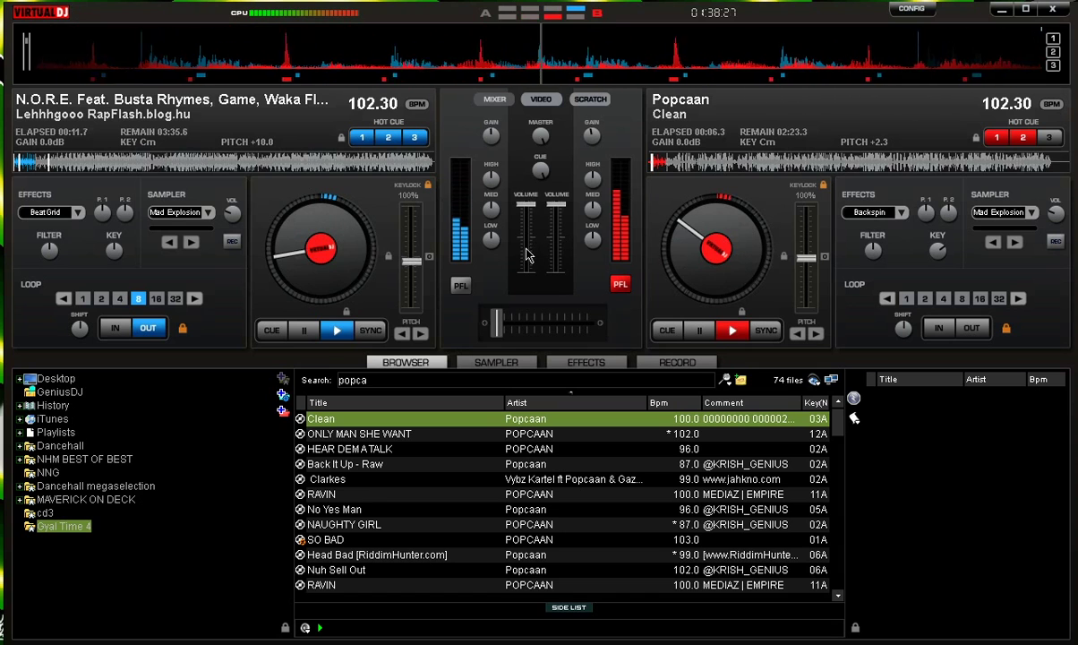
drag(527, 259, 528, 276)
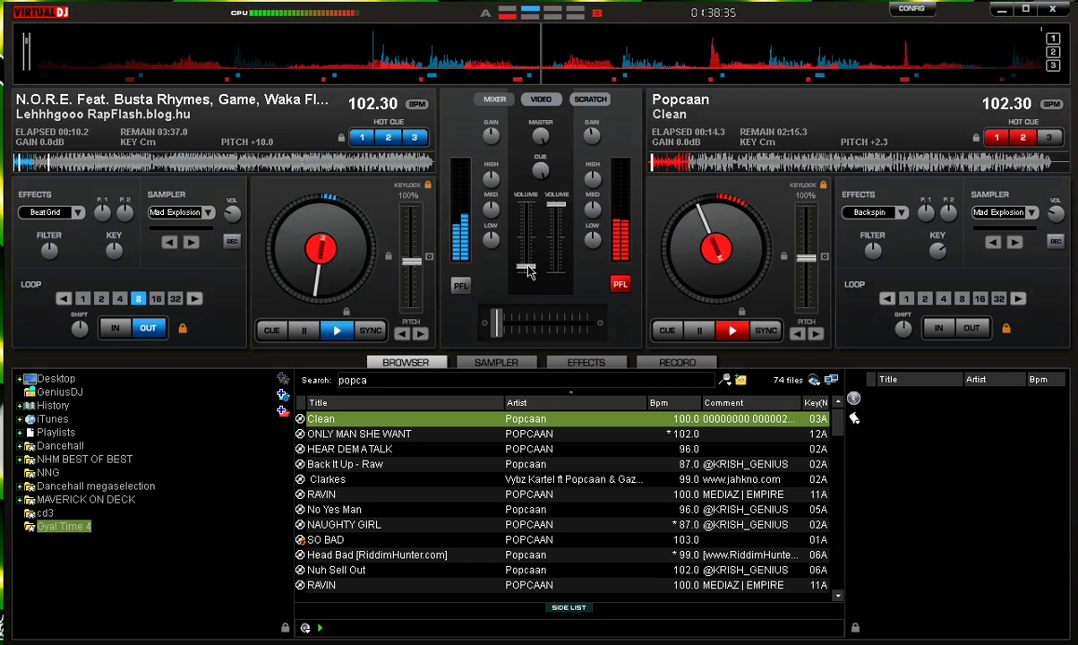
drag(527, 270, 538, 206)
Step: Retrigger hot cue 2 on deck B several times over deck A's looping track
key(2)
key(2)
key(2)
key(2)
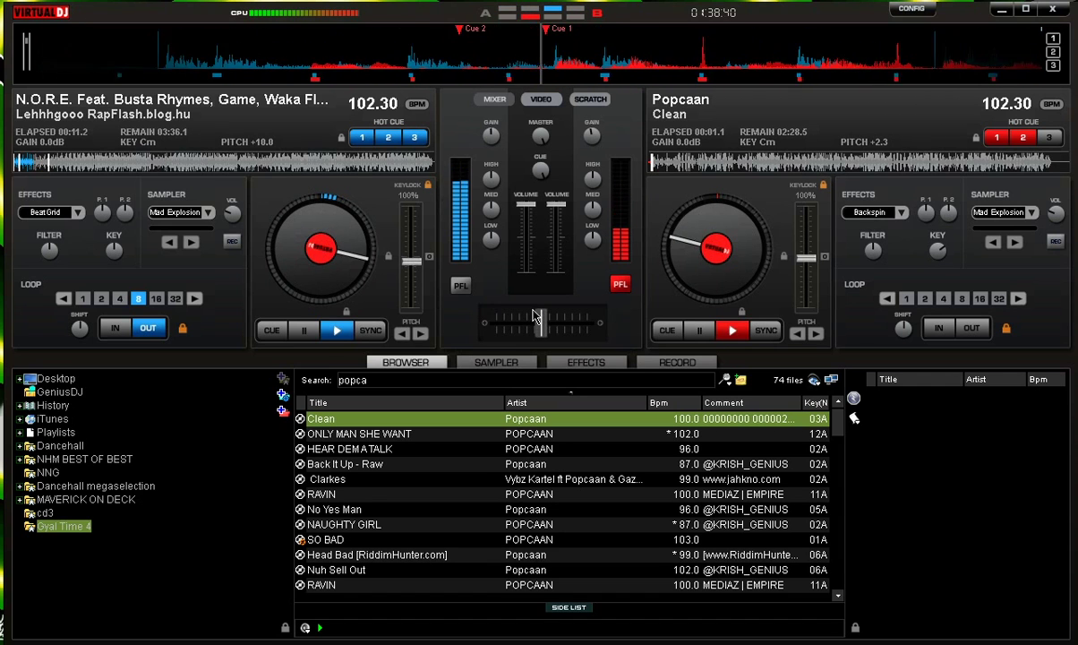
Step: Retrigger hot cue 2 on deck B repeatedly over deck A's 8-beat loop, cutting deck B in with the crossfader at centre
key(2)
key(2)
key(2)
key(2)
right_click(531, 320)
right_click(532, 318)
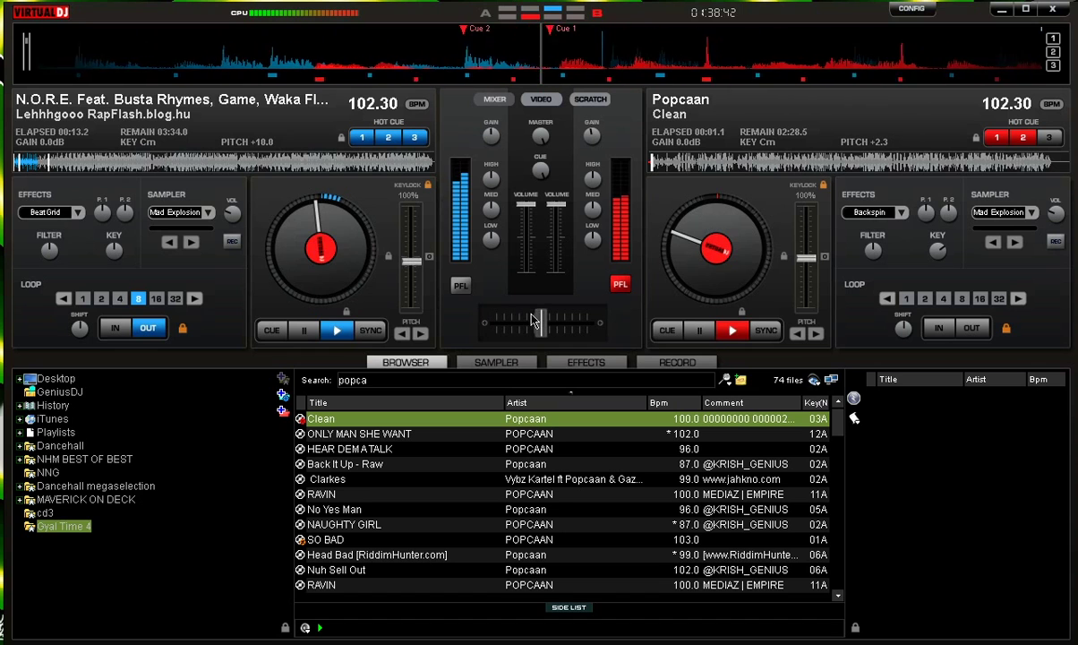
right_click(530, 317)
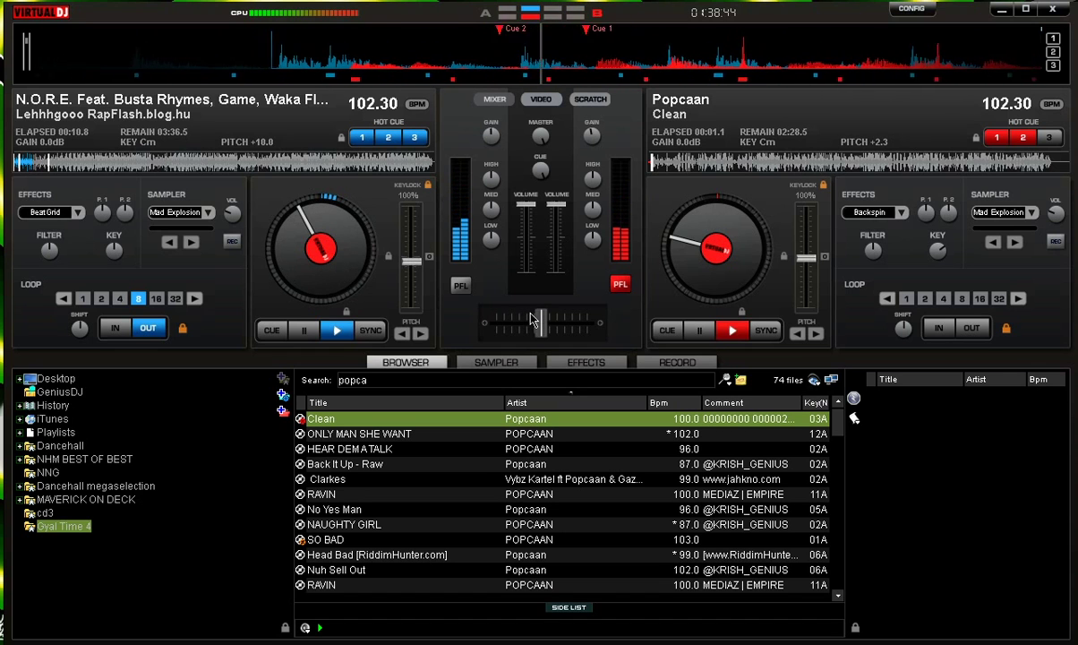
Step: Alternate between hot cues 1 and 2 on deck B, cutting the crossfader between deck A's end and the centre
key(1)
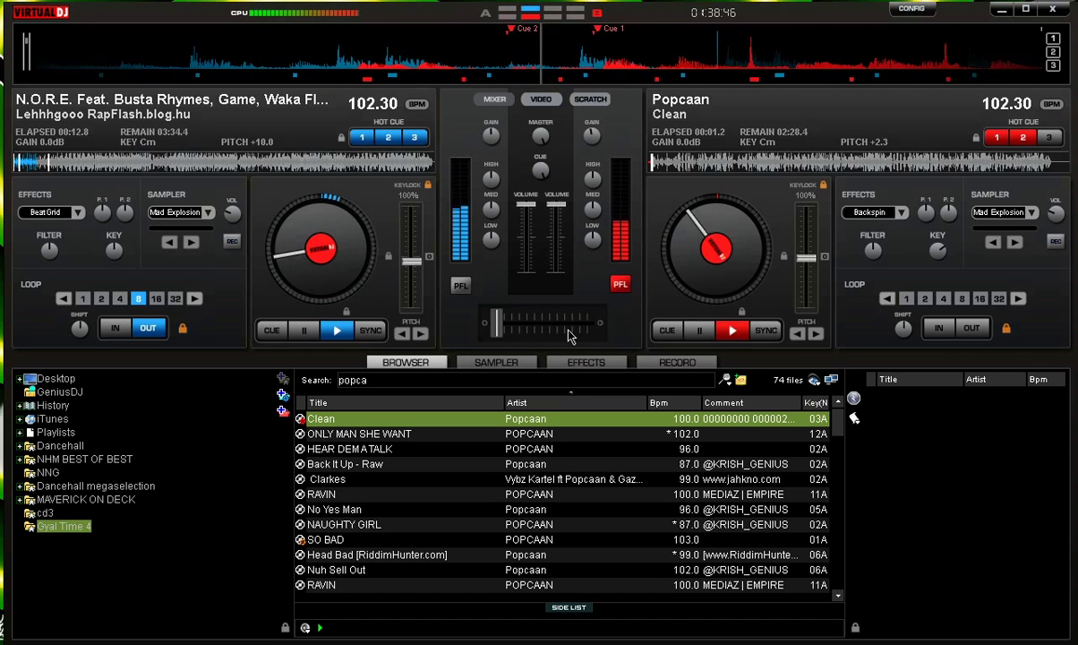
key(2)
right_click(566, 328)
key(2)
key(2)
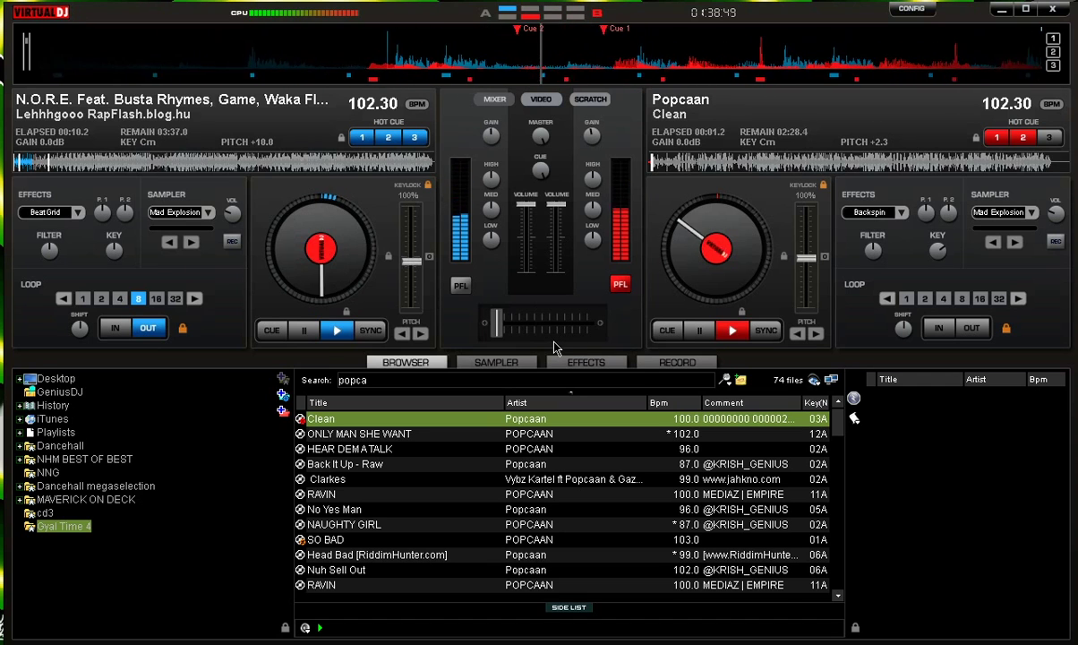
right_click(554, 342)
key(1)
key(1)
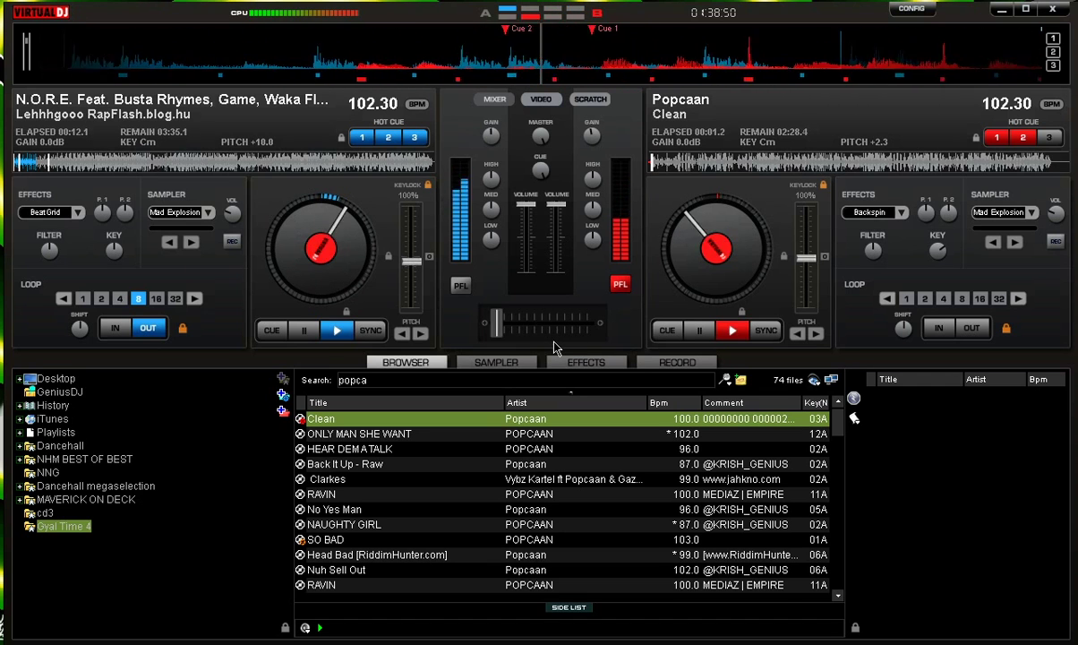
right_click(553, 342)
Step: Stutter hot cue 2 on deck B in rapid bursts while chopping the crossfader between deck A's end and the centre
key(2)
key(2)
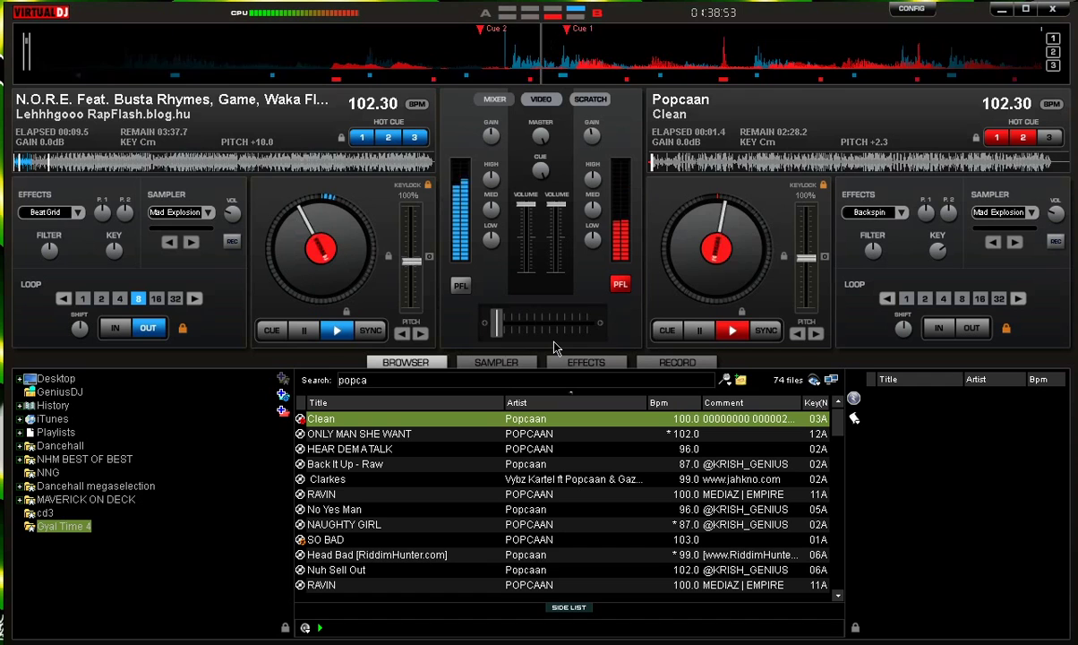
right_click(553, 342)
key(2)
key(2)
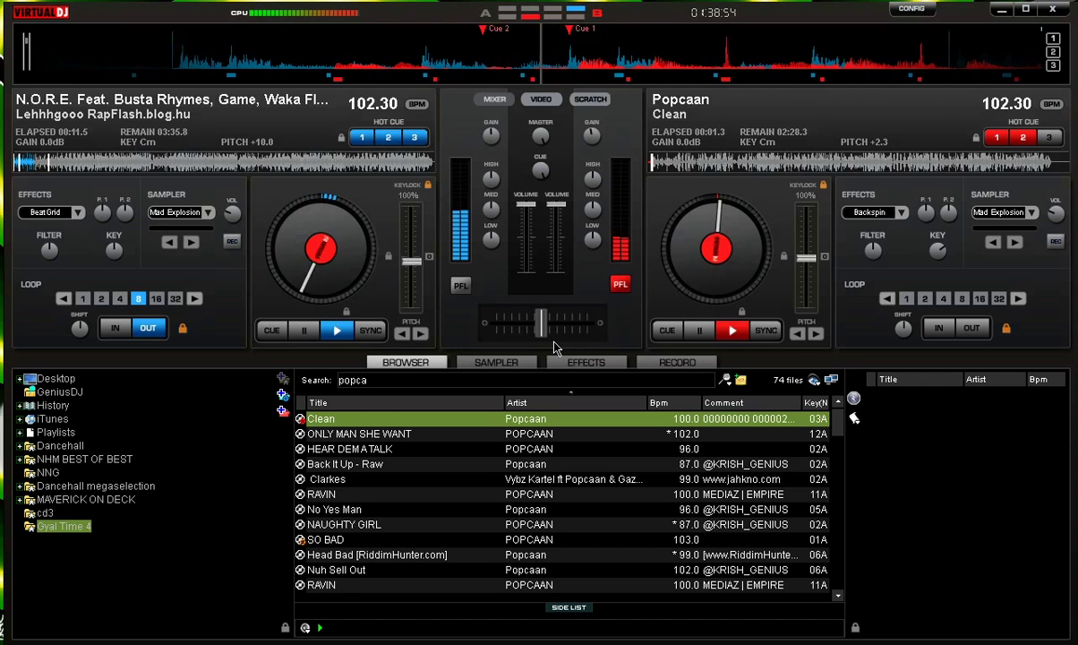
key(2)
right_click(553, 342)
key(2)
key(2)
key(2)
right_click(553, 342)
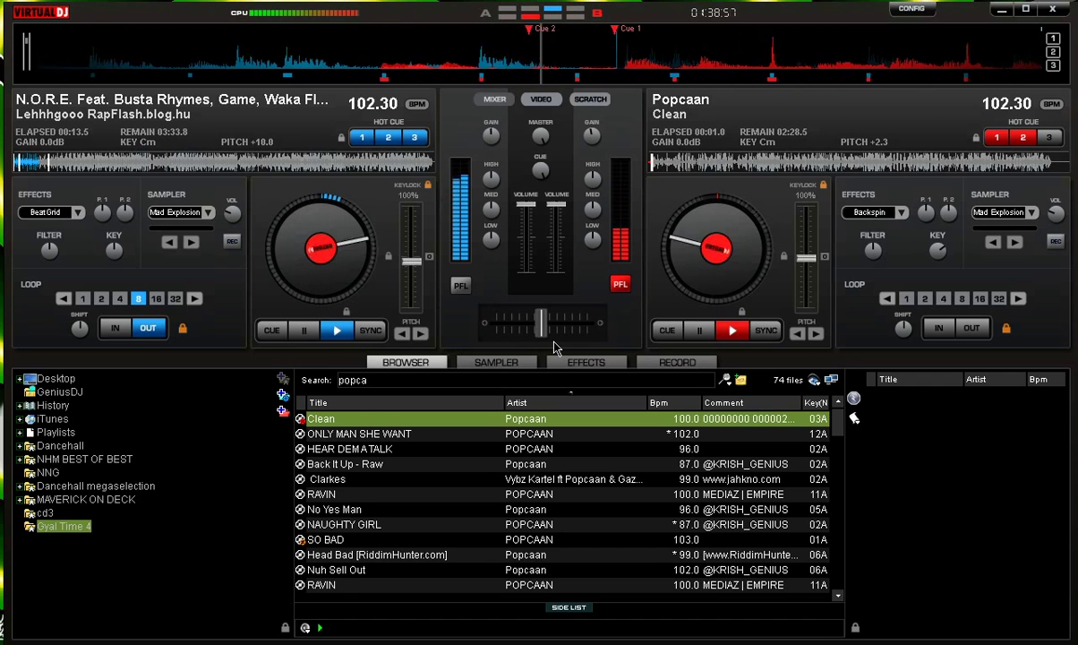
key(2)
key(2)
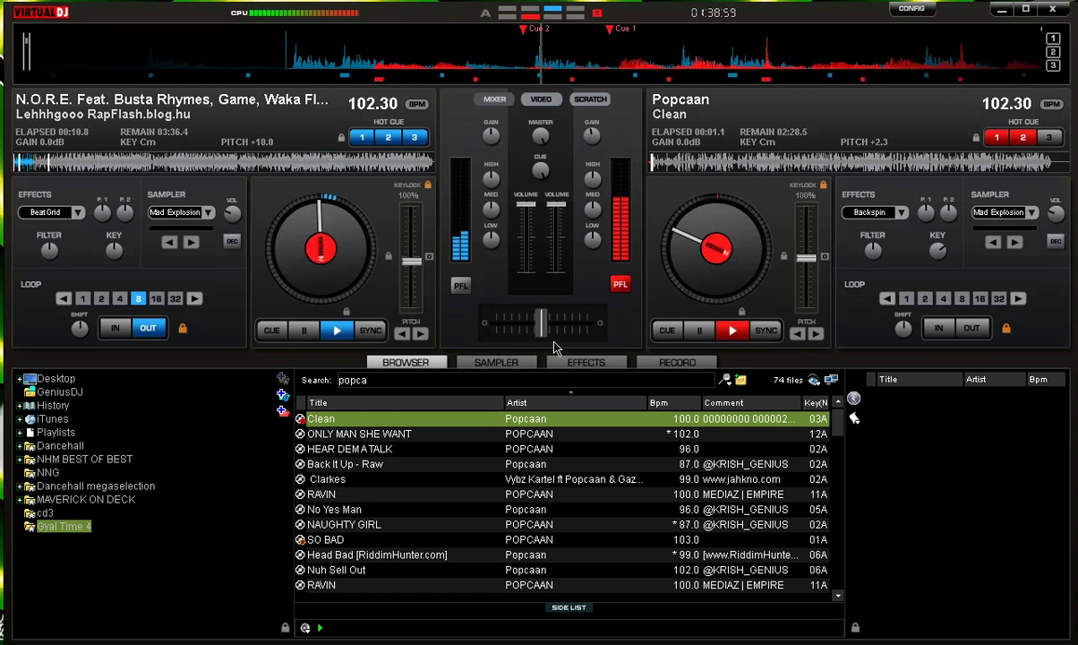
key(2)
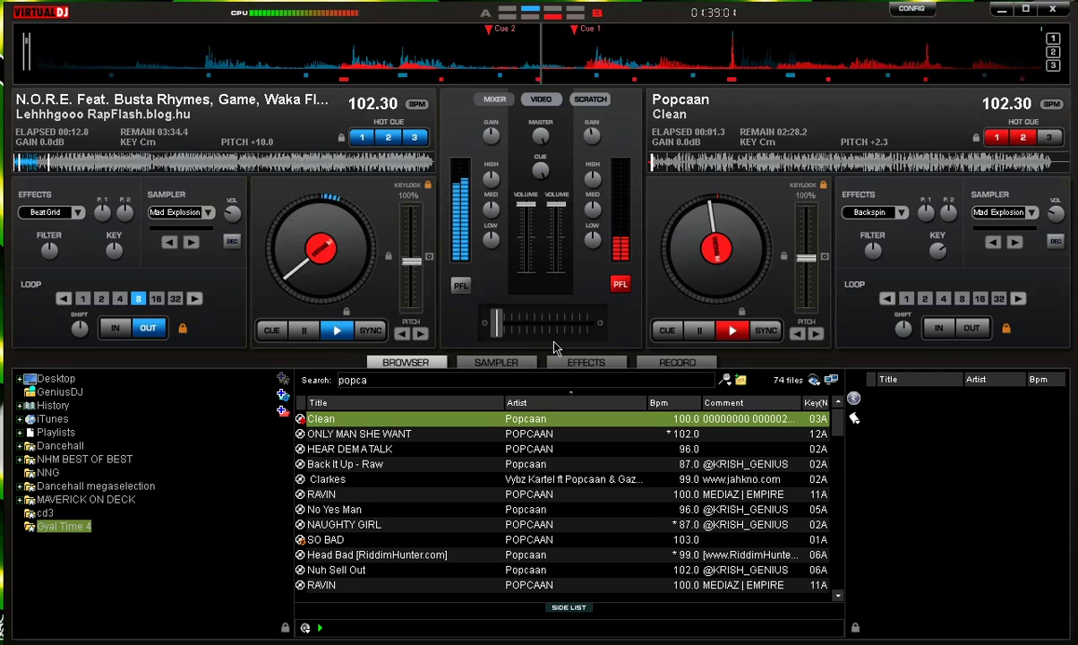
key(2)
right_click(554, 342)
key(2)
key(2)
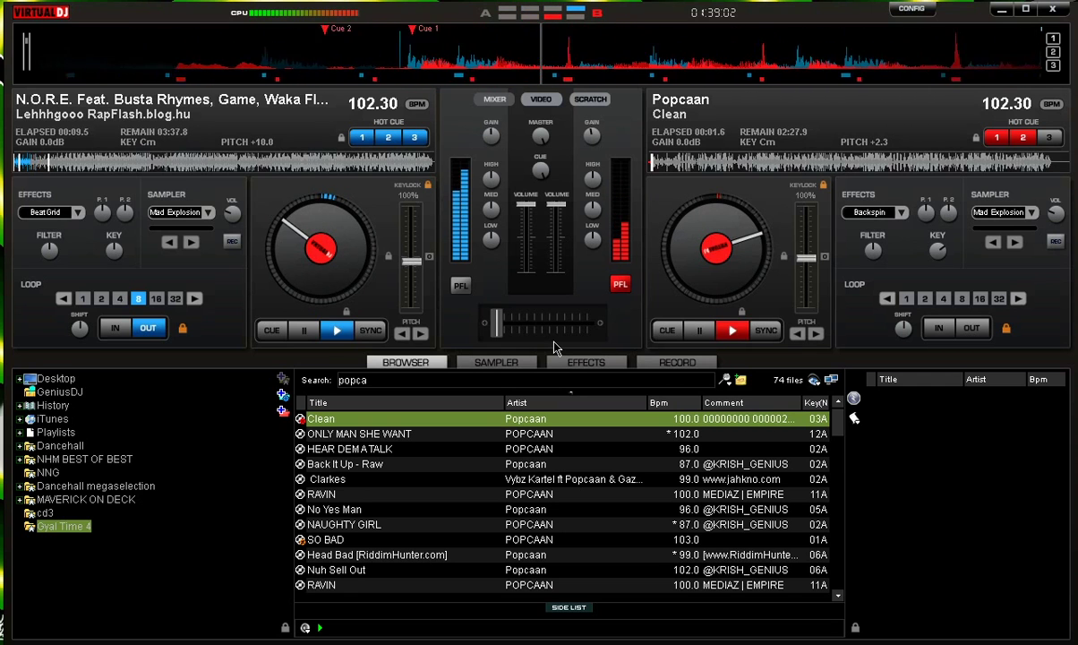
key(2)
key(2)
right_click(554, 342)
key(2)
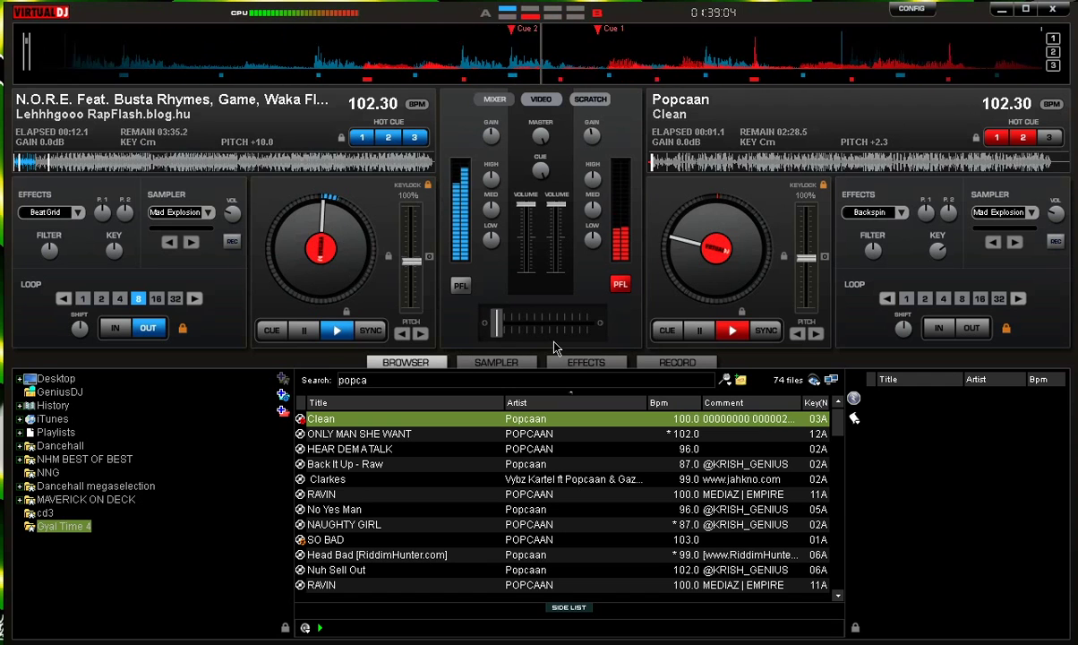
key(2)
key(2)
key(2)
key(2)
right_click(553, 342)
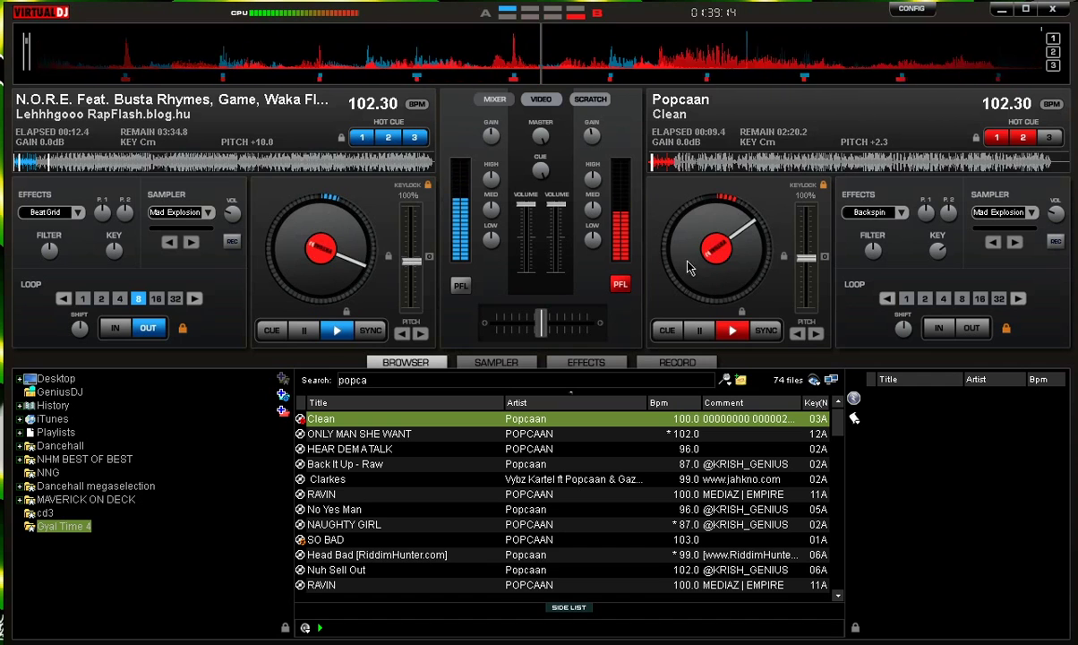
Step: Jump deck B to hot cue 2 and scratch its platter back and forth while cutting the sound with the crossfader
key(2)
mouse_move(687, 261)
mouse_down()
mouse_move(678, 256)
mouse_move(671, 270)
mouse_move(683, 262)
mouse_up()
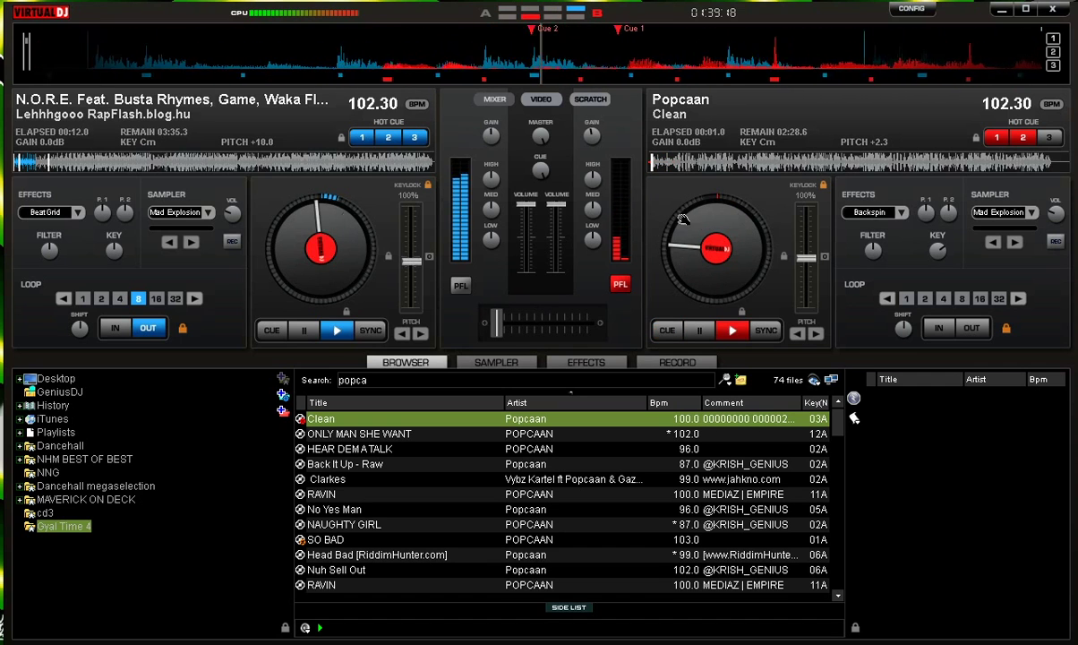
mouse_move(676, 269)
mouse_down()
mouse_move(680, 243)
mouse_move(682, 259)
mouse_up()
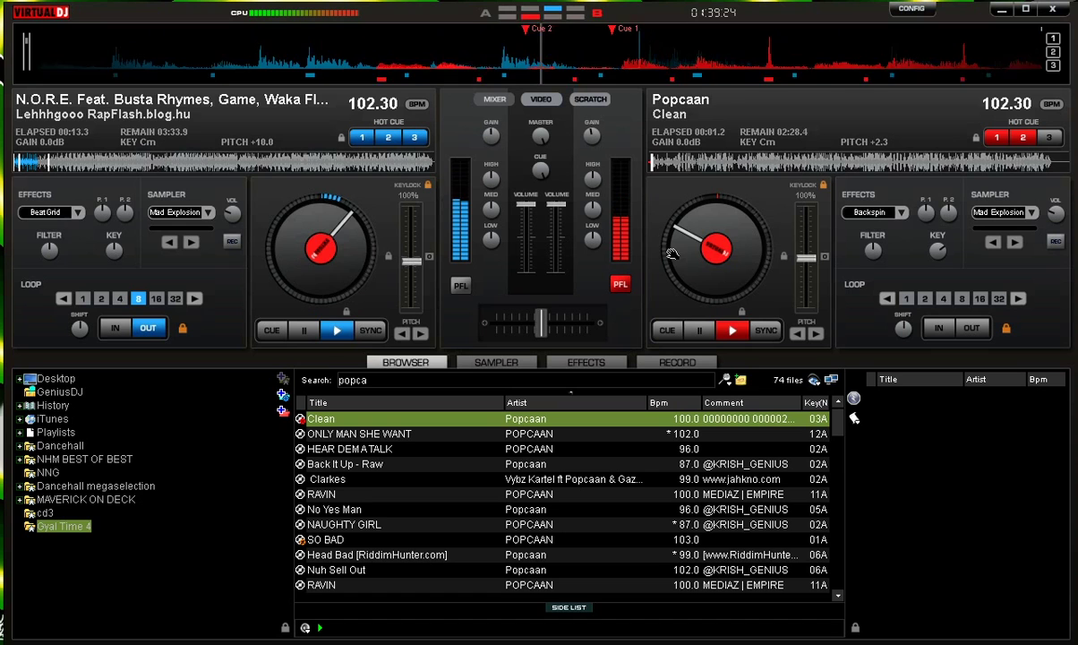
mouse_move(672, 254)
mouse_down()
mouse_move(676, 224)
mouse_move(678, 268)
mouse_move(681, 233)
mouse_move(680, 253)
mouse_move(670, 243)
mouse_up()
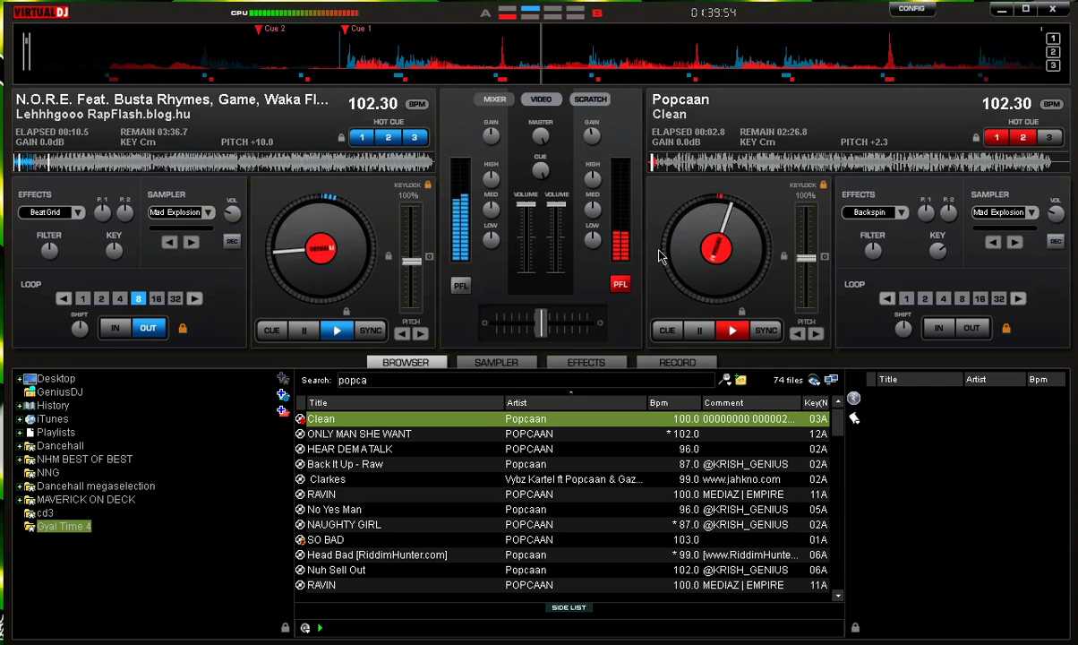
Step: Trigger the Backspin and BeatGrid effects on deck A with the crossfader centred, and stop deck B at its cue point
mouse_move(542, 321)
mouse_down()
mouse_move(496, 320)
mouse_move(538, 328)
mouse_move(543, 313)
mouse_up()
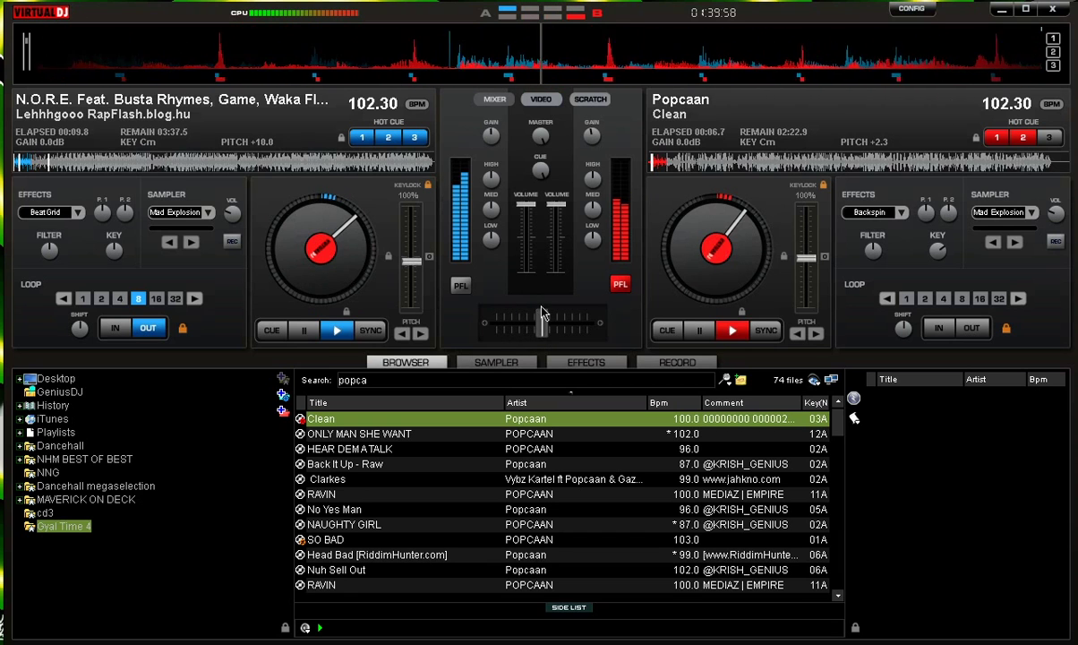
key(b)
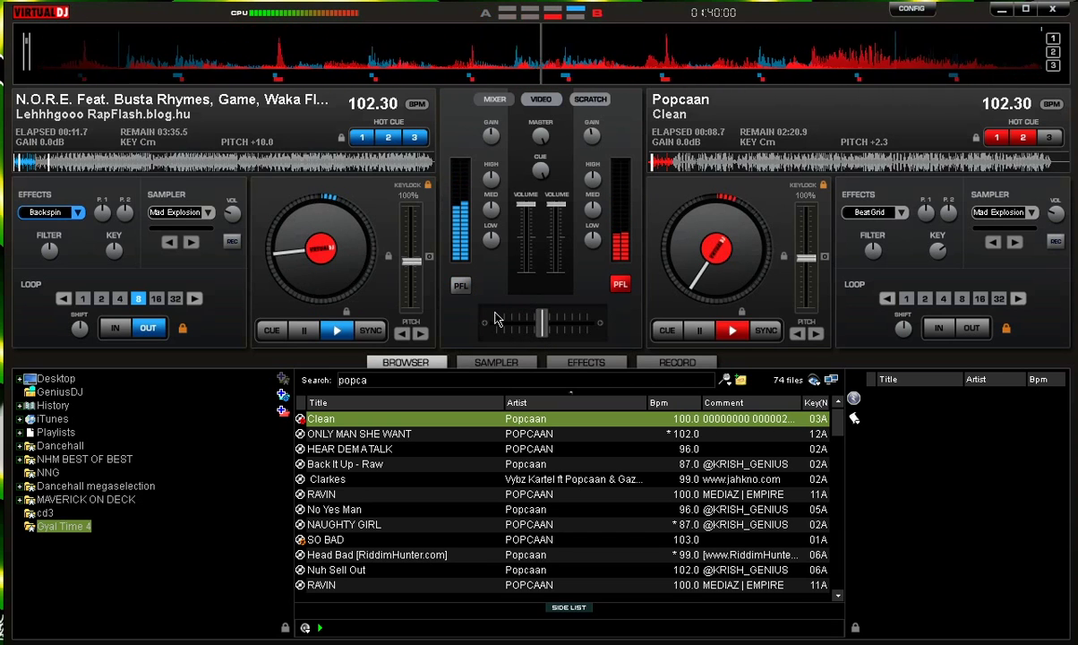
key(b)
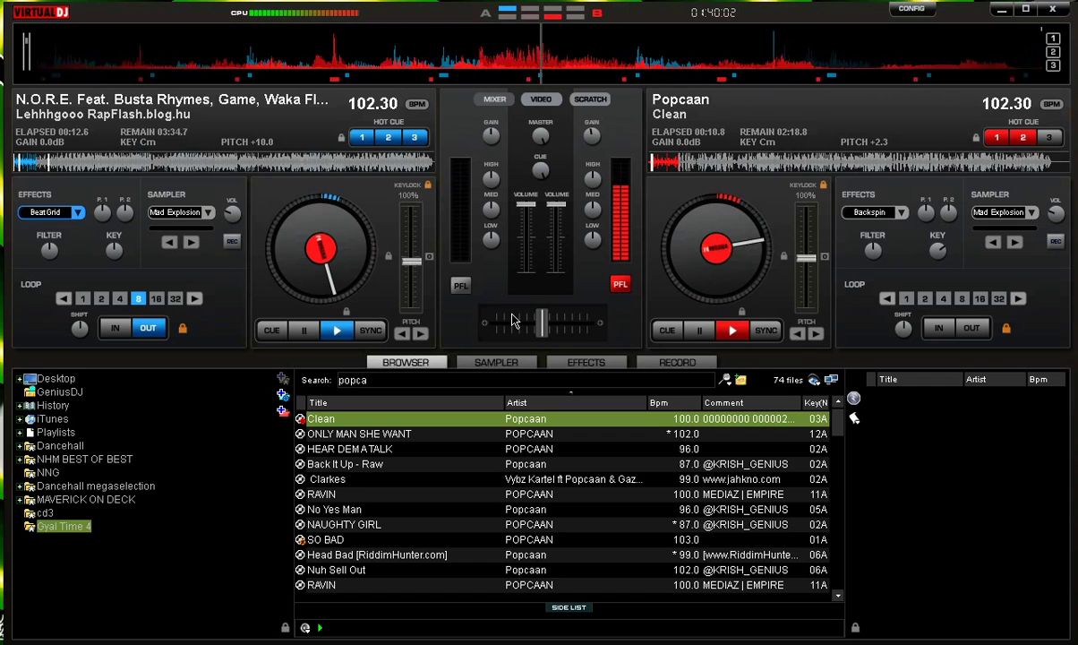
key(c)
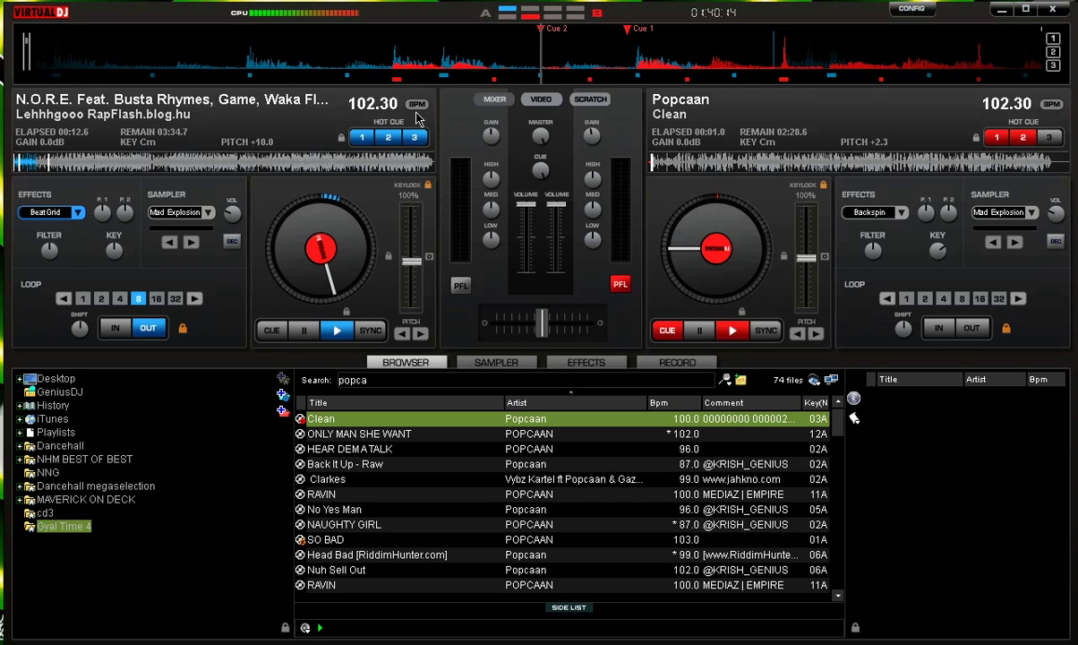
Step: Examine the keyboard mapping of R to "crossfader 50% while_pressed" in the mapper settings, and close the settings
click(905, 12)
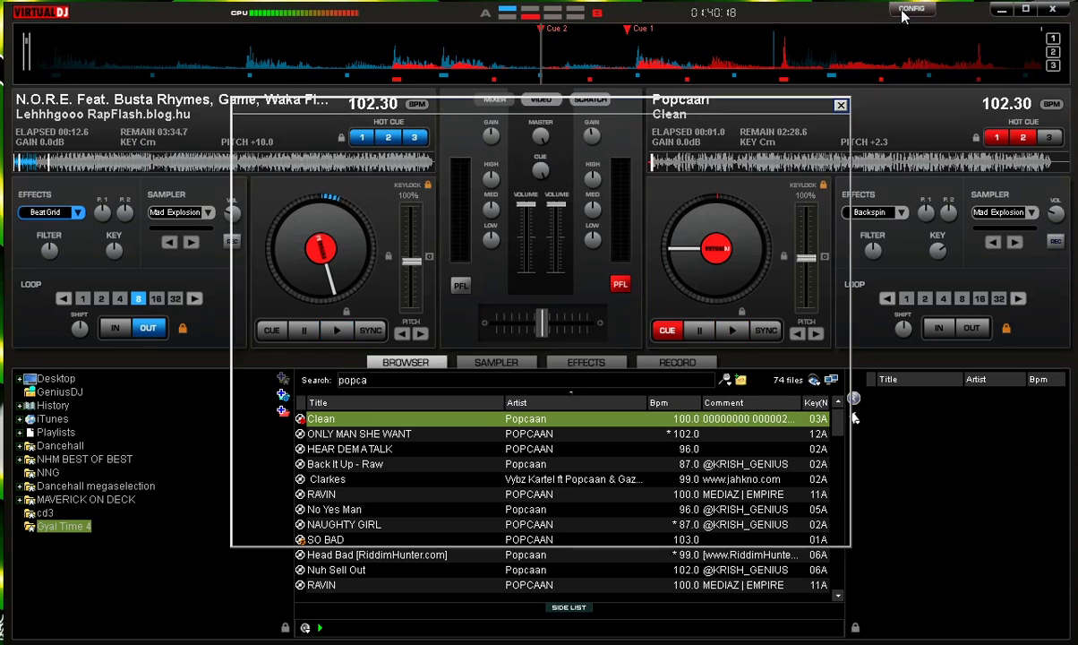
drag(542, 379, 556, 402)
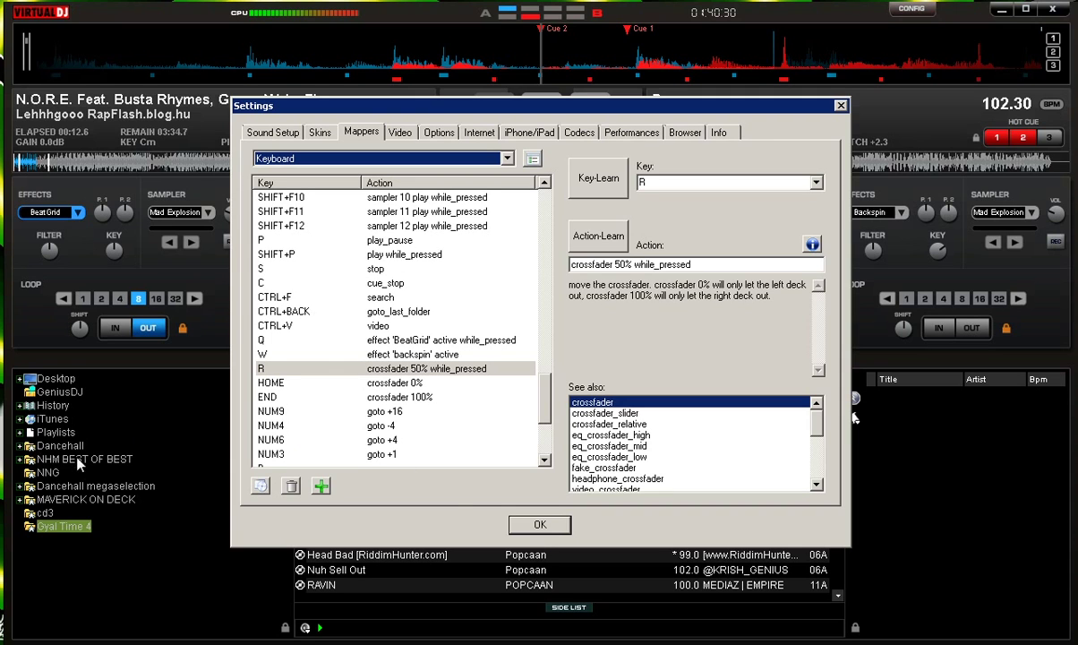
click(538, 523)
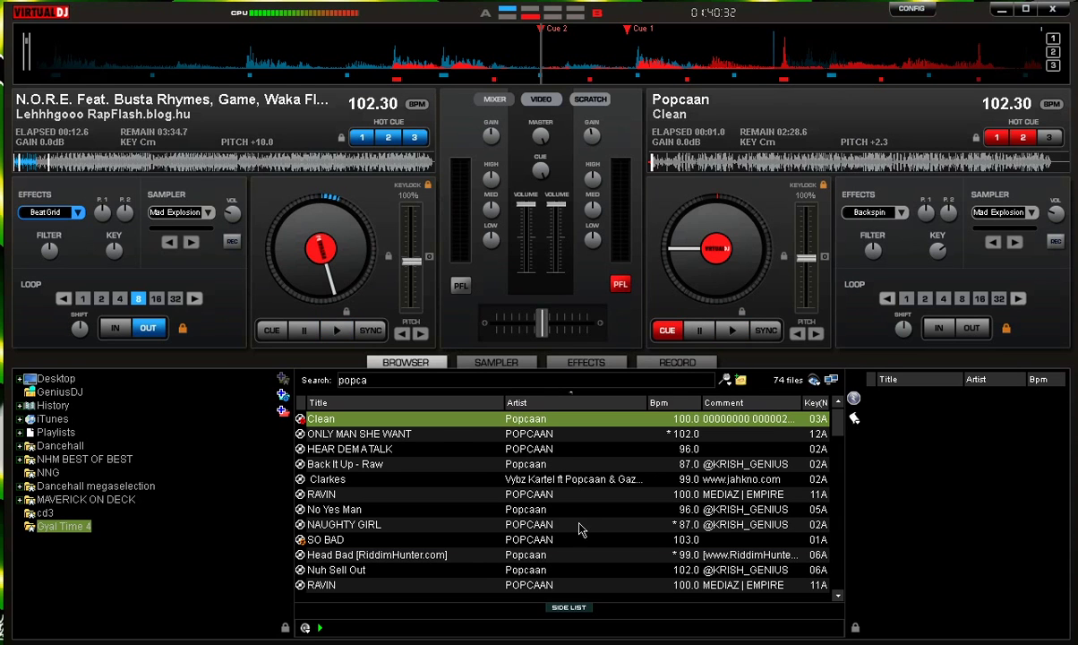